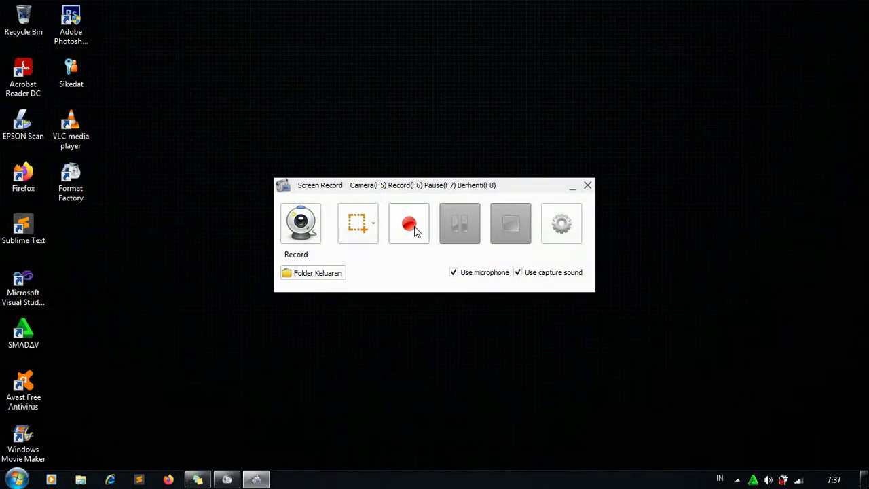
Start capturing the screen with the Screen Record tool's Record button
left_click(410, 224)
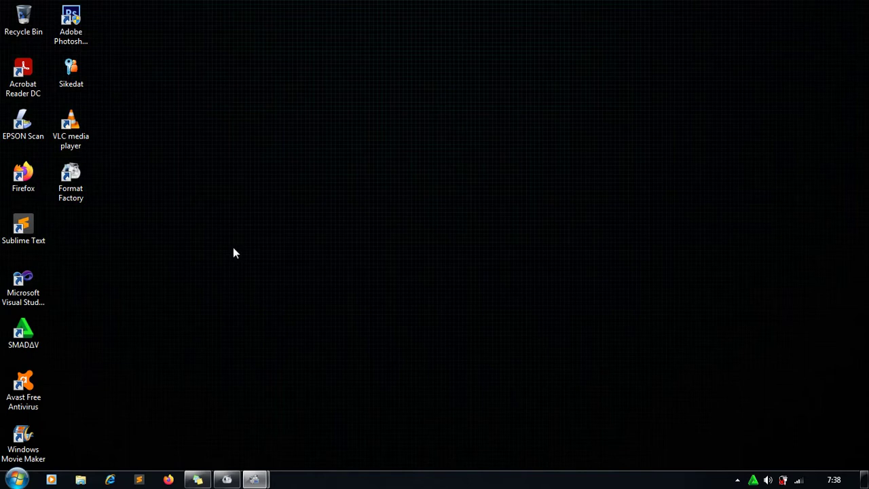
Launch Microsoft Office Word 2007 from the Start menu to get a blank Document1
left_click(17, 479)
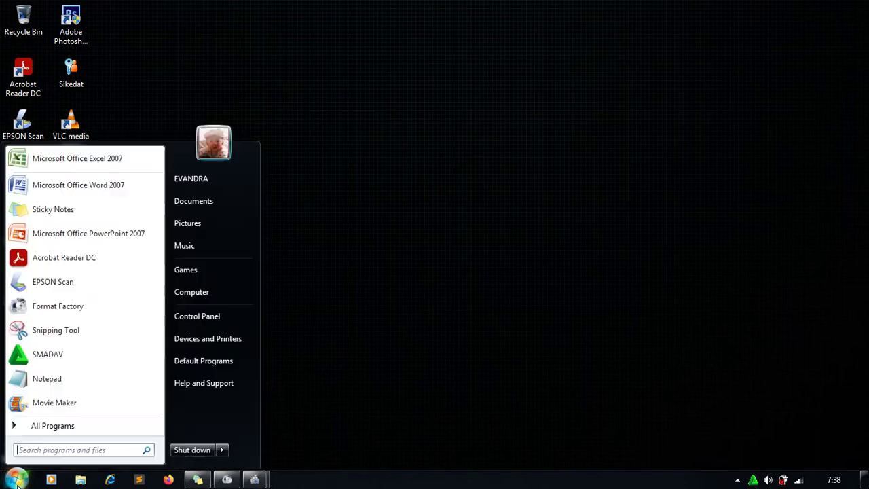
left_click(96, 187)
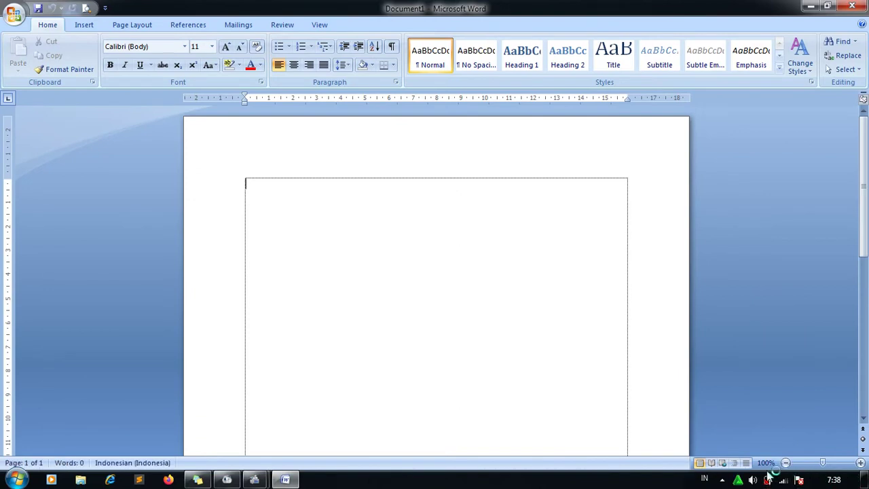
Zoom the page to 120% and dismiss and close the Smadav antivirus pop-up
left_click(860, 465)
left_click(860, 465)
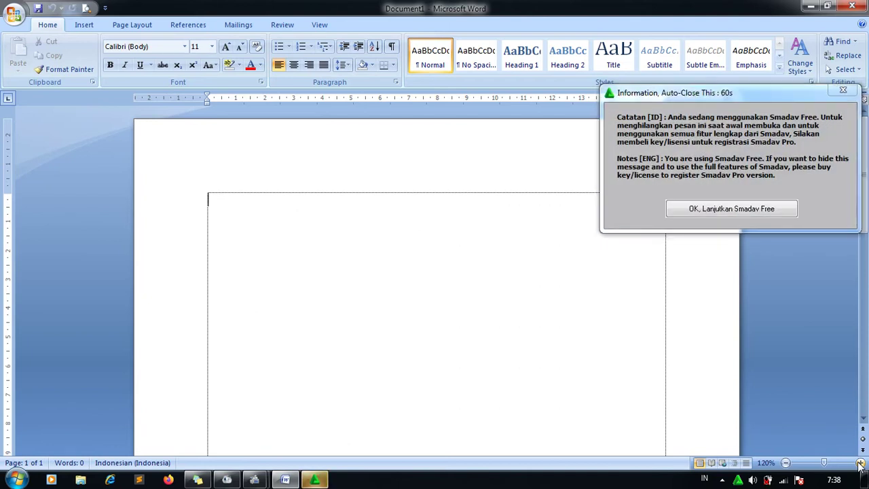
left_click(711, 209)
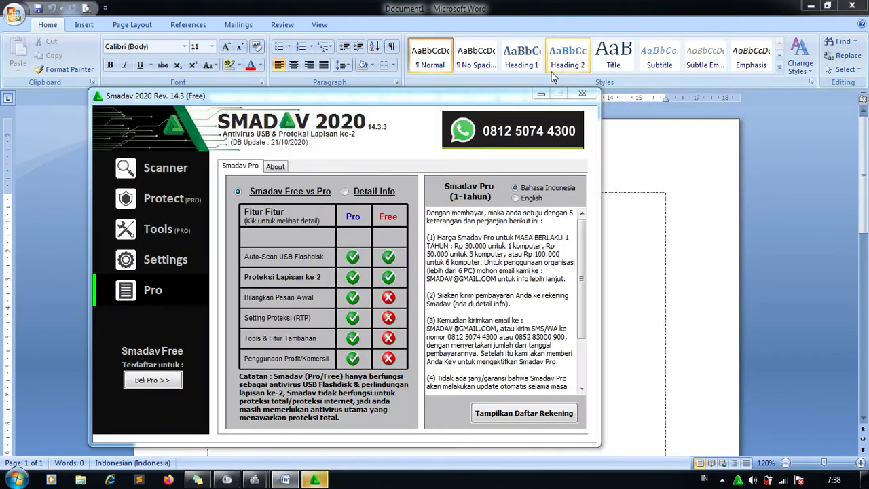
left_click(542, 92)
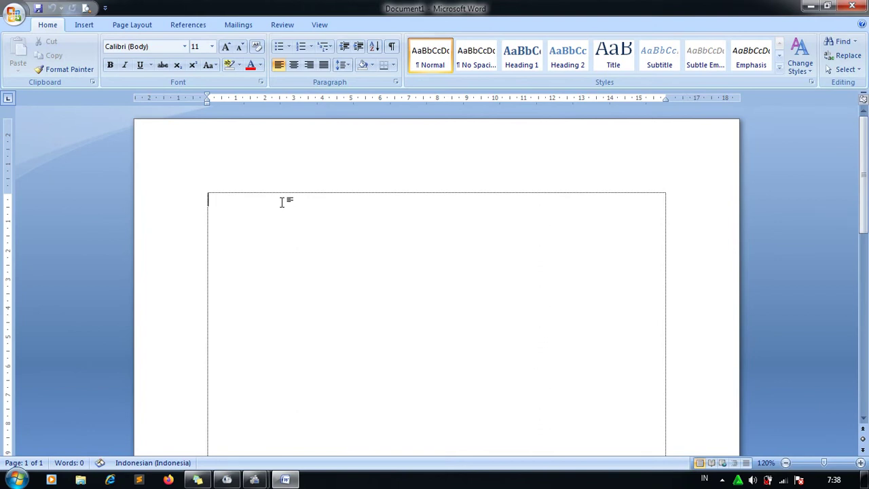
Type 'Daftar Penerimaan Siswa Baru', 'SMK Plus PGRI 1 Cibinong' and 'Tahun Pelajaran 2018-' on separate lines
type("DA")
key("BackSpace")
type("daftar")
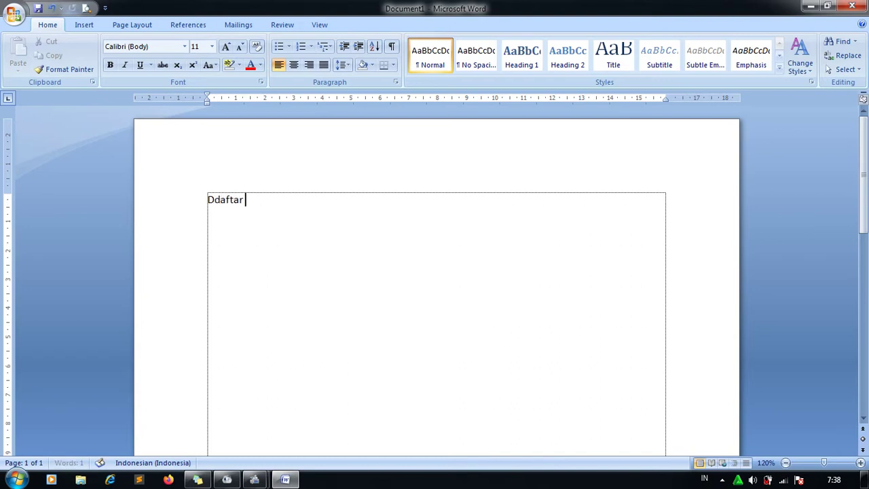
type("f")
type(" Penerim")
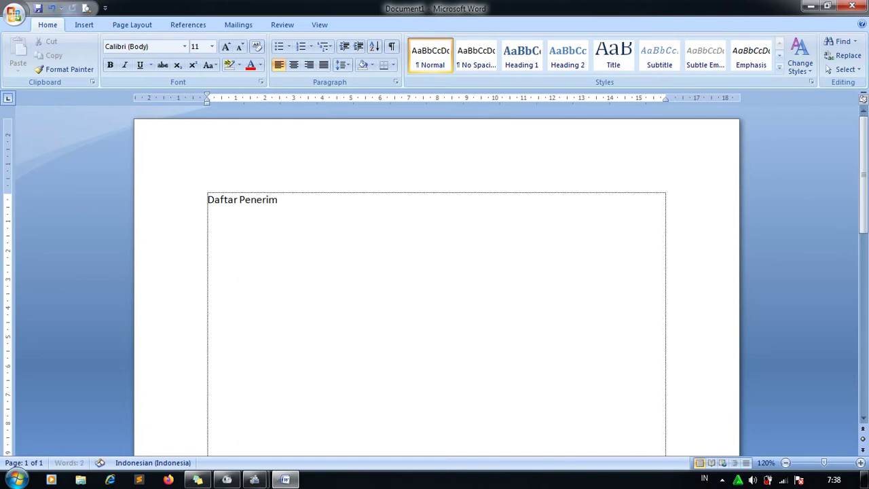
type(" Siswa Baru")
key("Return")
type("SMK")
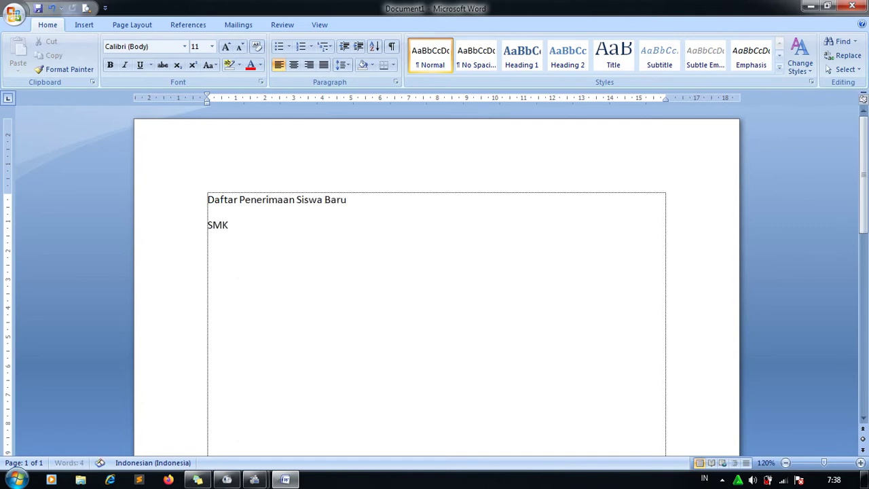
type(" P")
type("P")
type("I")
type(" Cibino")
type("ng")
key("Return")
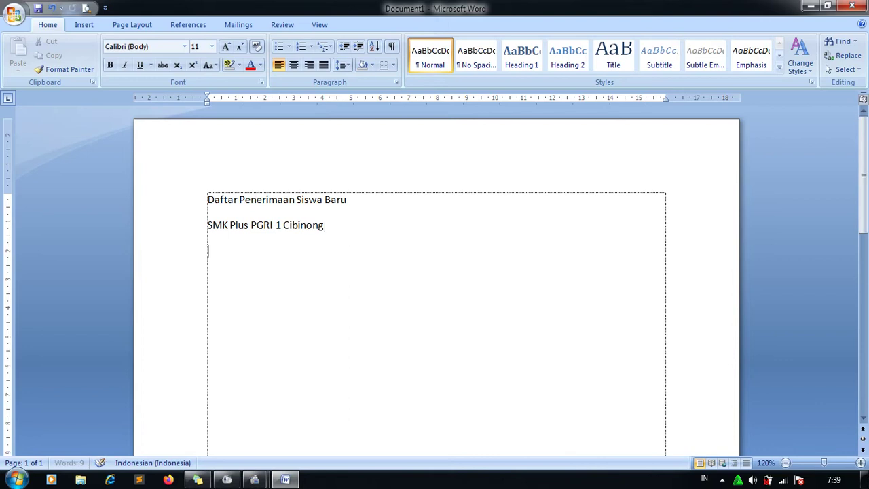
type("Tahun Pela")
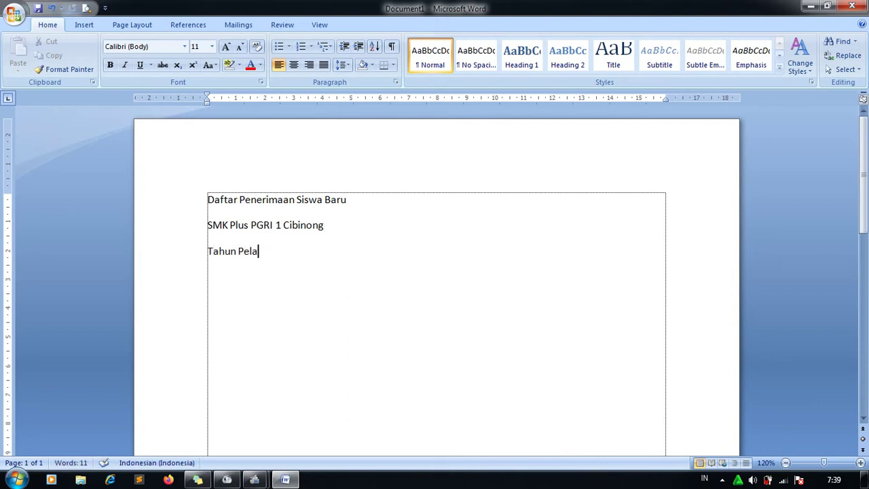
type("jaran")
type(" 2018")
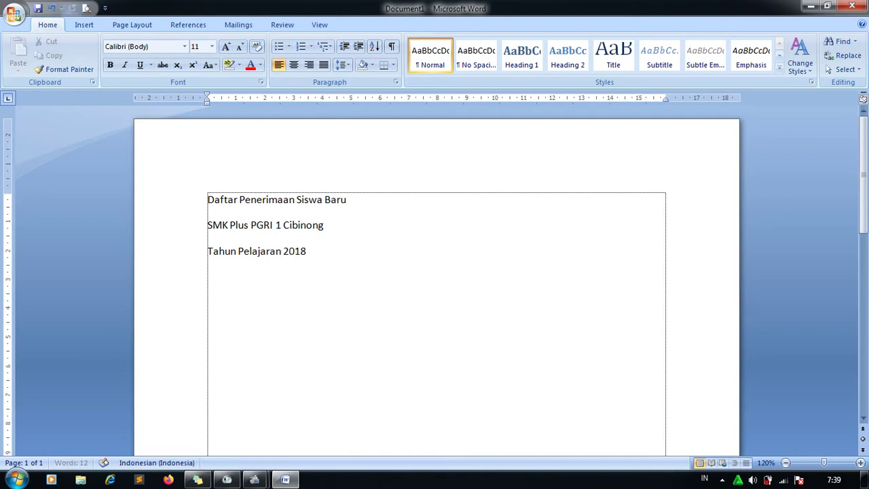
type("-2019")
Make the three heading lines centred, bold and 12 pt
left_click_drag(363, 263, 219, 206)
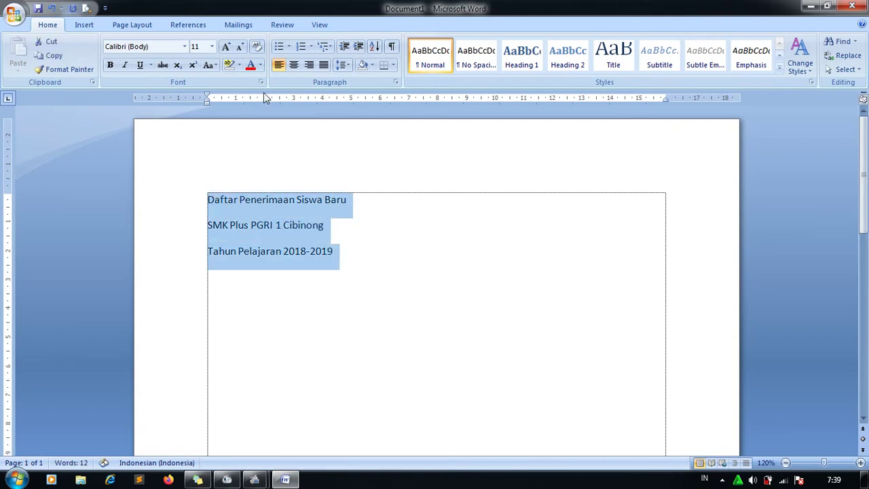
left_click(294, 65)
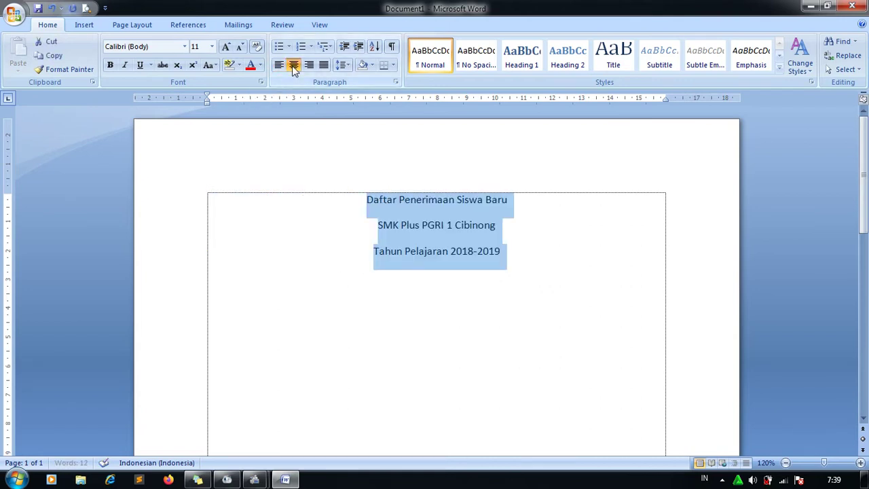
left_click(111, 65)
left_click(212, 46)
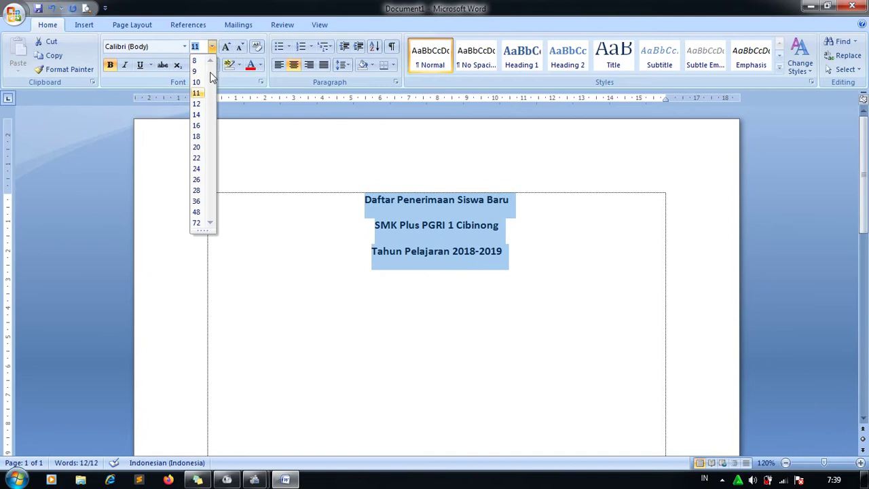
left_click(197, 104)
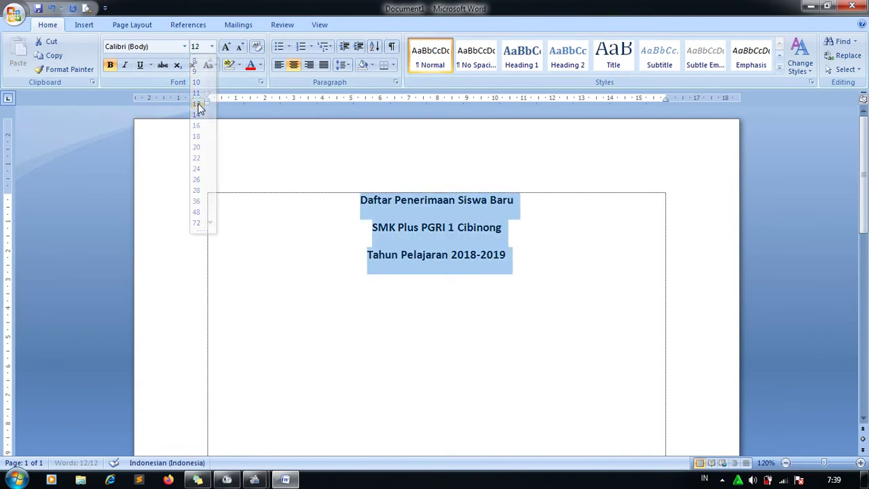
Set the heading paragraphs to 0 pt spacing after and single line spacing
right_click(431, 203)
left_click(472, 269)
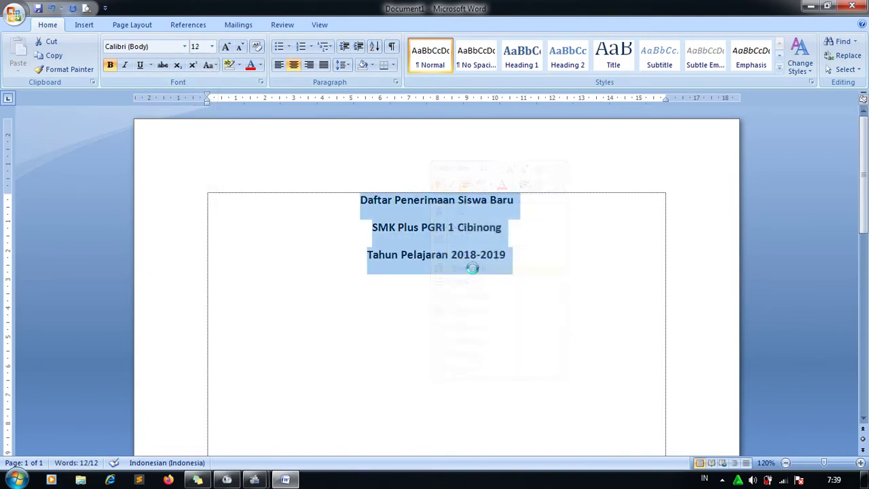
left_click(239, 222)
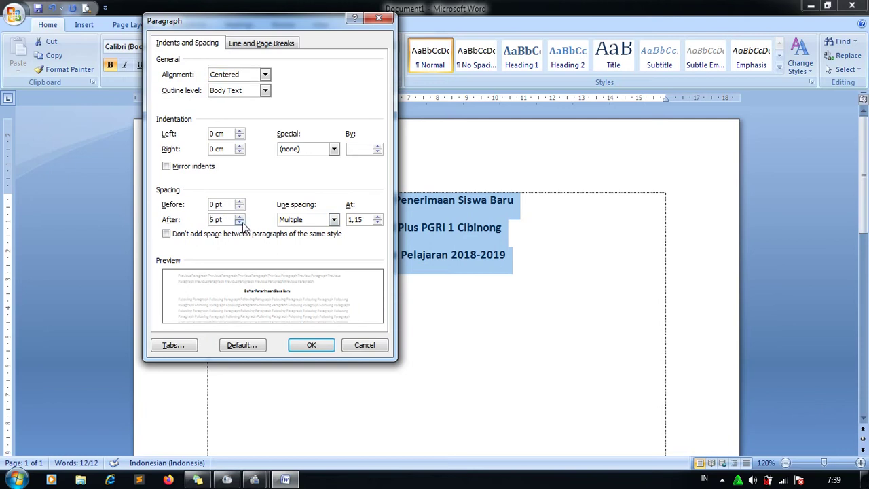
left_click(239, 222)
left_click(333, 219)
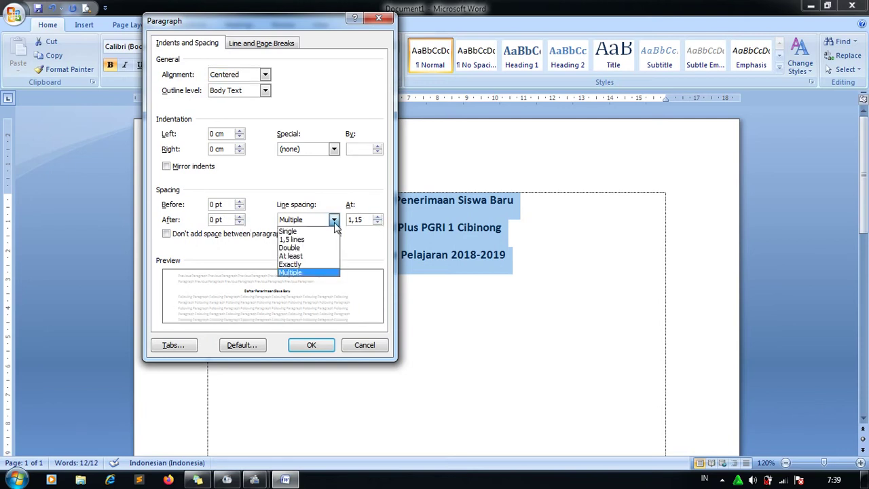
left_click(331, 231)
left_click(330, 345)
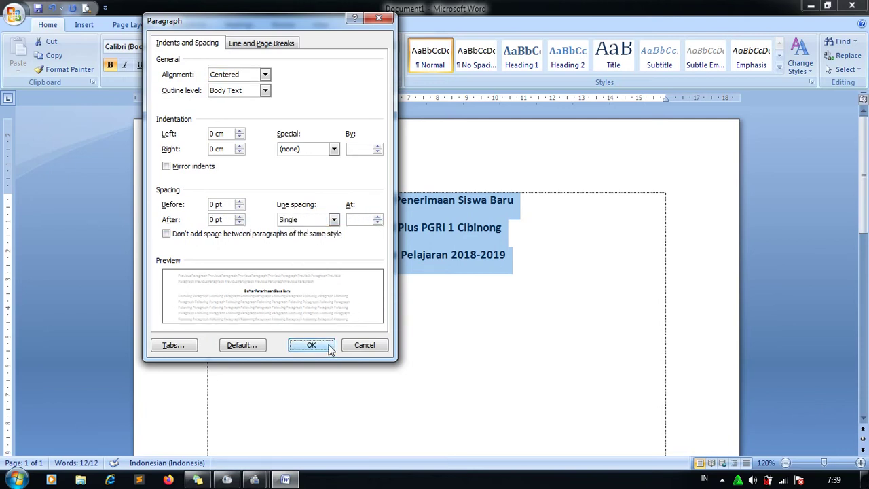
left_click(541, 234)
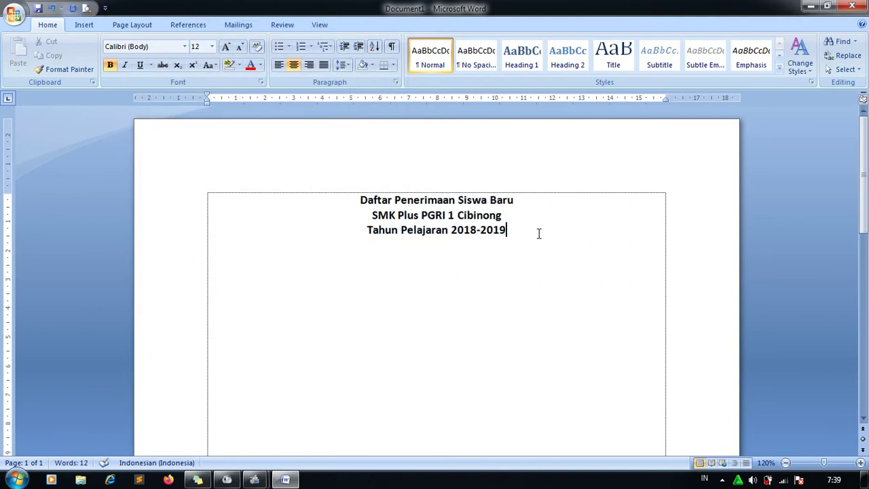
Add a left-aligned 'a. Tabel' list item with an unlettered empty line below it
key("Return")
key("Return")
type("a. T")
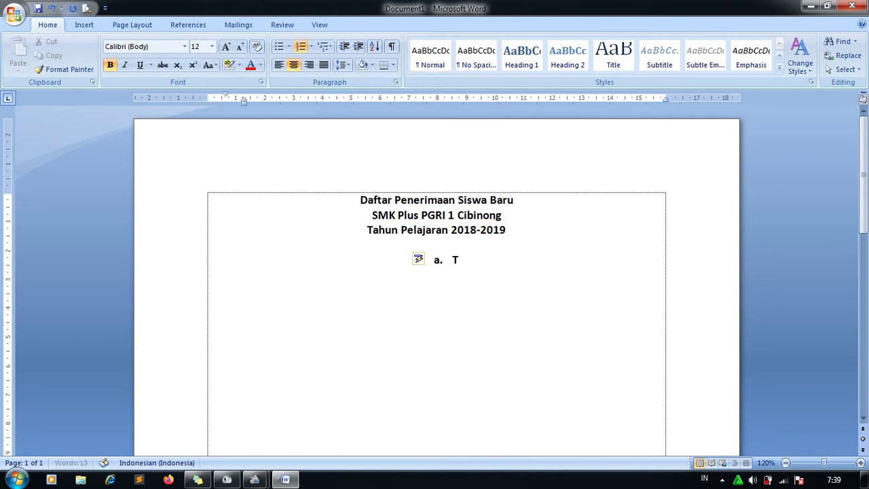
type("abel")
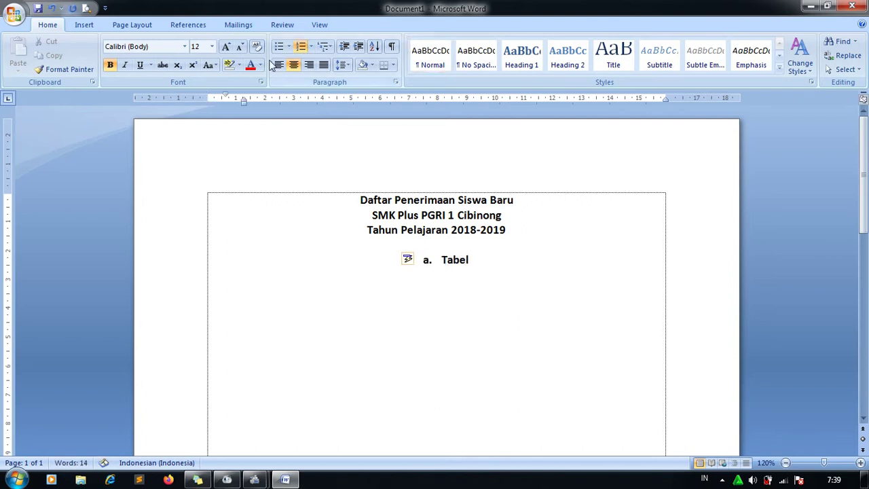
left_click(277, 66)
key("Return")
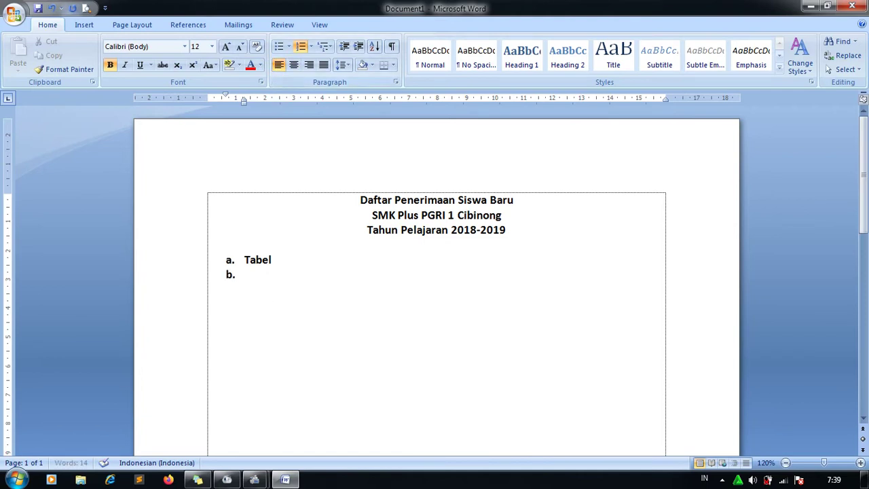
key("BackSpace")
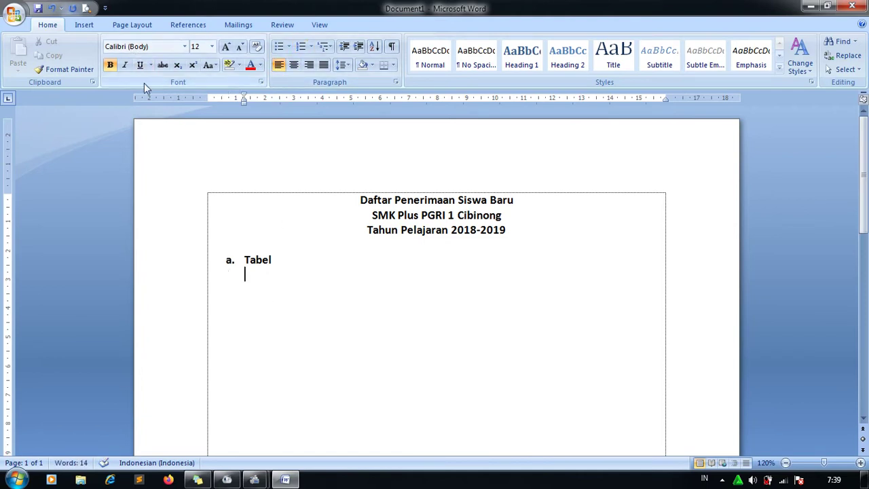
Insert a table of 3 columns and 7 rows under 'a. Tabel'
left_click(79, 26)
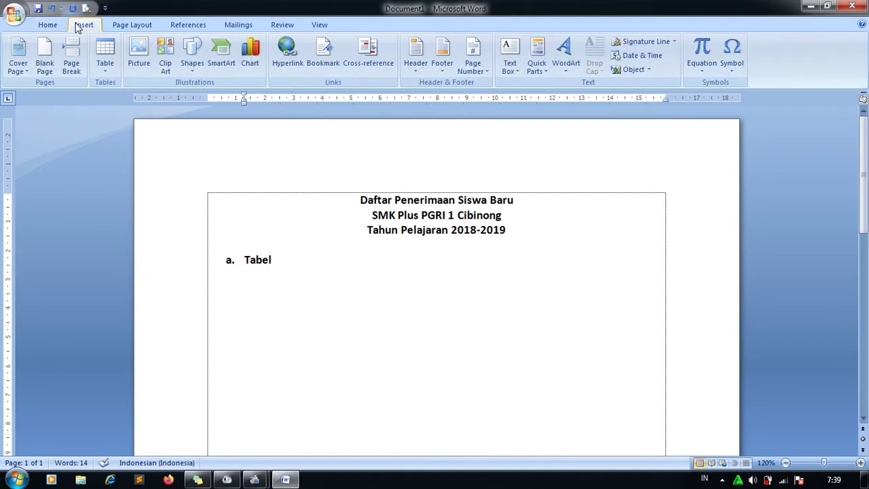
left_click(107, 53)
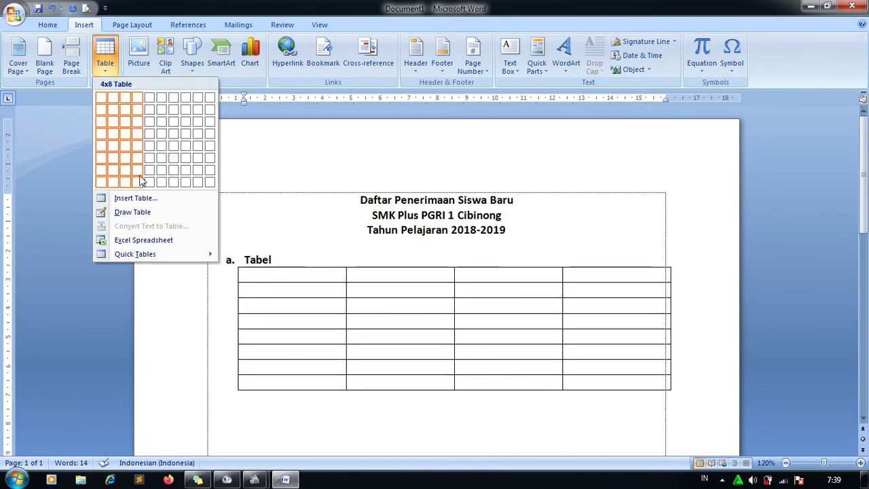
left_click(139, 198)
type("3")
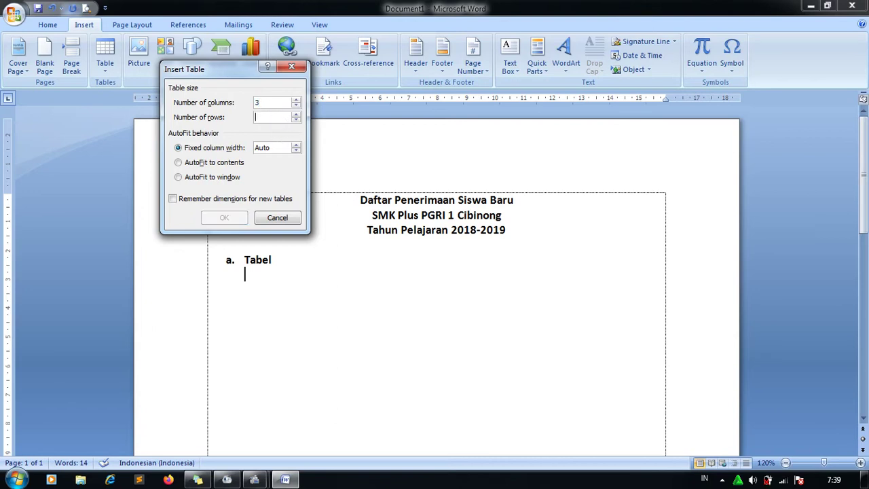
key("BackSpace")
type("7")
left_click(224, 218)
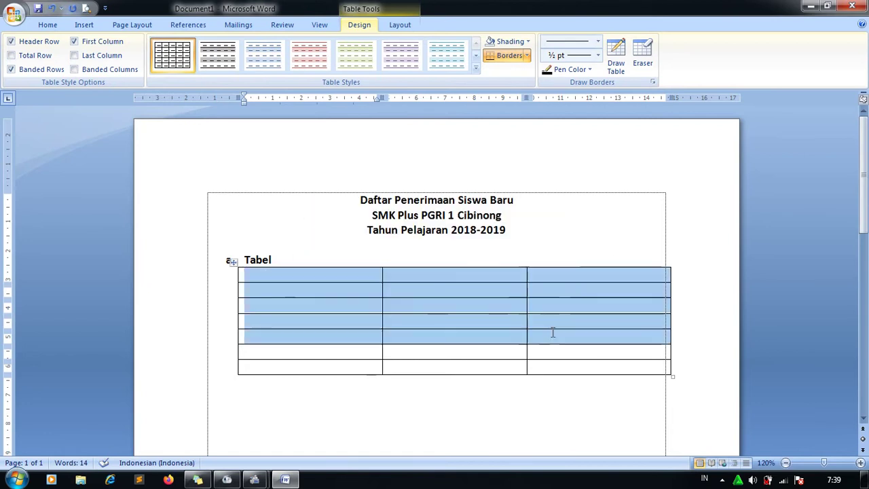
Set the preferred width of all three table columns to 3 cm in Table Properties
left_click_drag(266, 275, 602, 367)
right_click(603, 370)
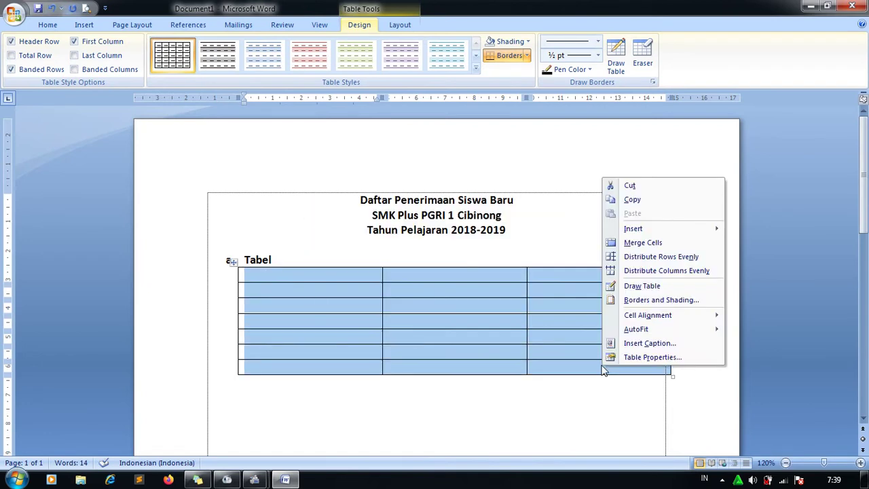
left_click(655, 357)
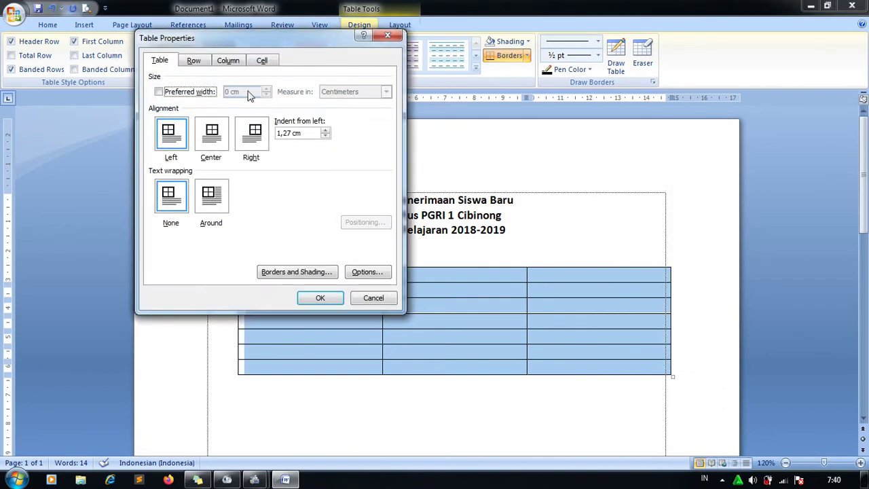
left_click(217, 61)
double_click(244, 102)
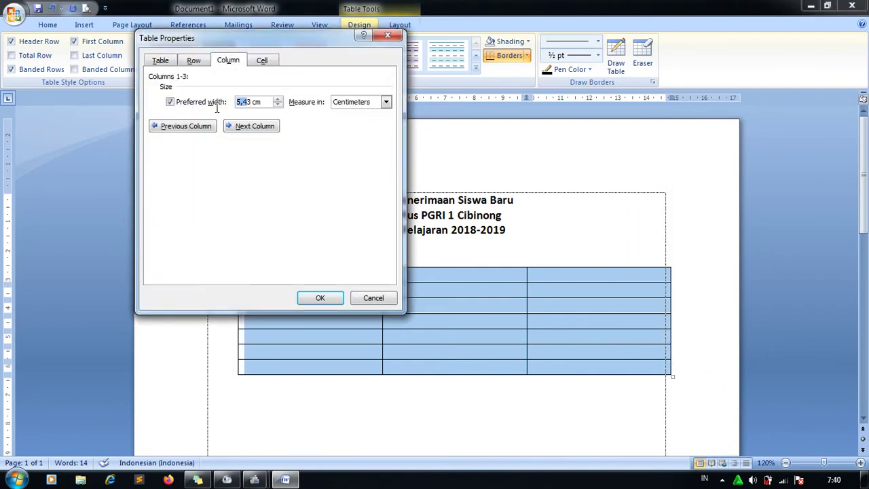
type("3")
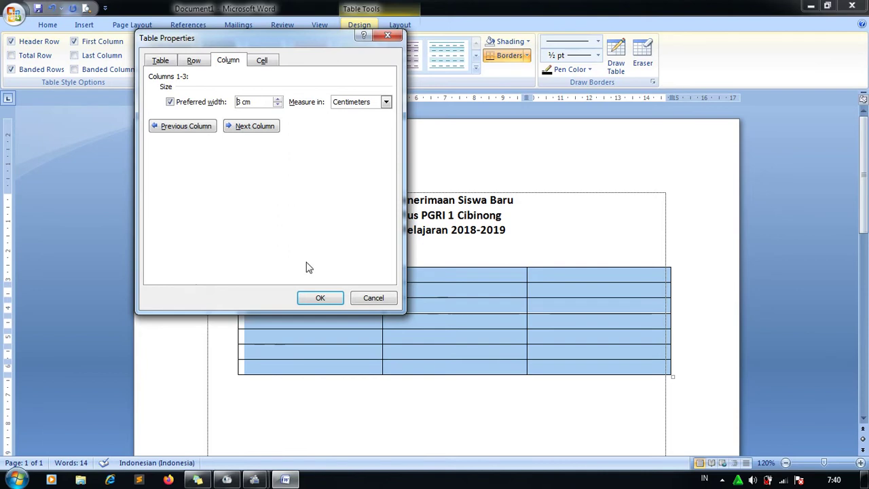
left_click(313, 296)
left_click(421, 372)
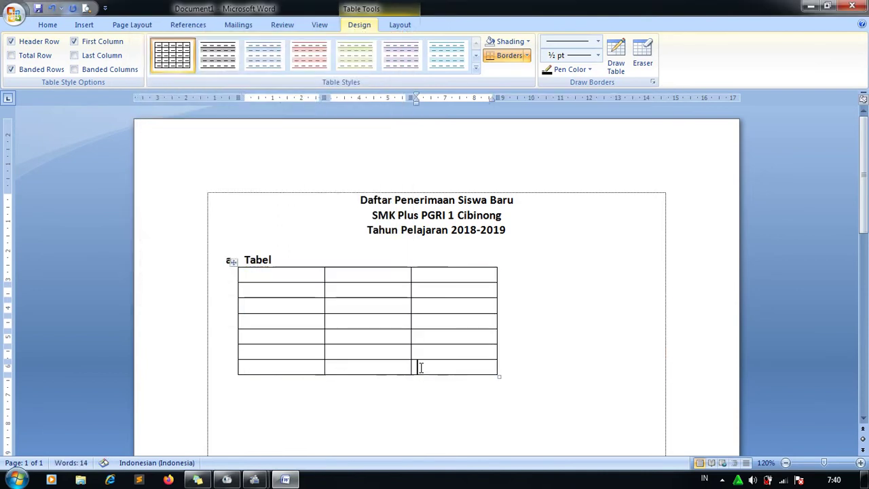
Move the table right under the Tabel label and merge the first column's top two cells
mouse_move(233, 261)
left_mouse_down()
mouse_move(297, 267)
mouse_move(330, 288)
left_mouse_up()
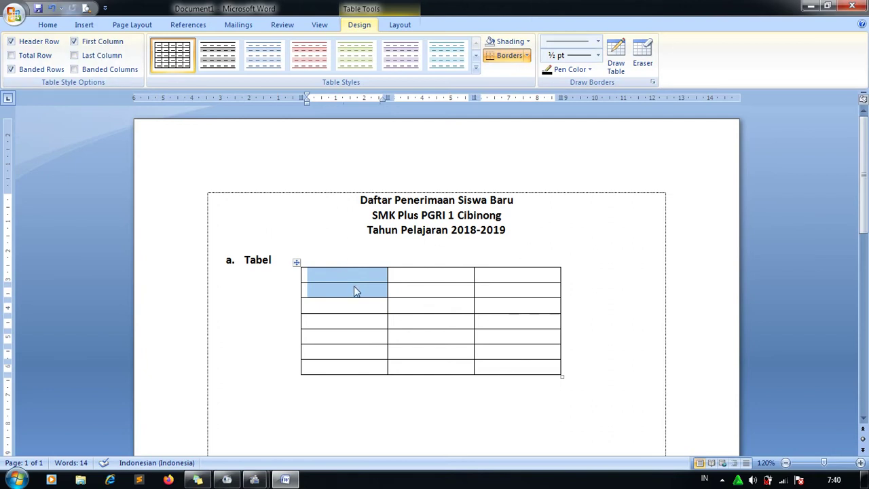
right_click(353, 291)
left_click(410, 365)
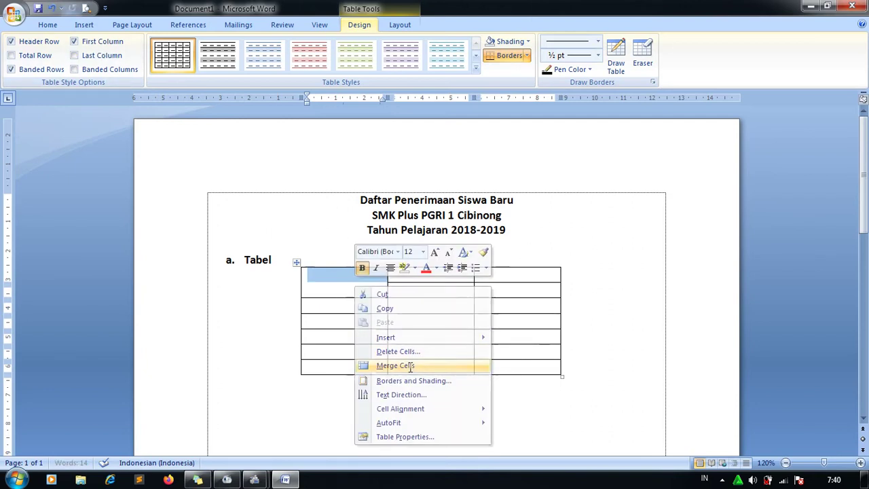
left_click_drag(413, 275, 535, 275)
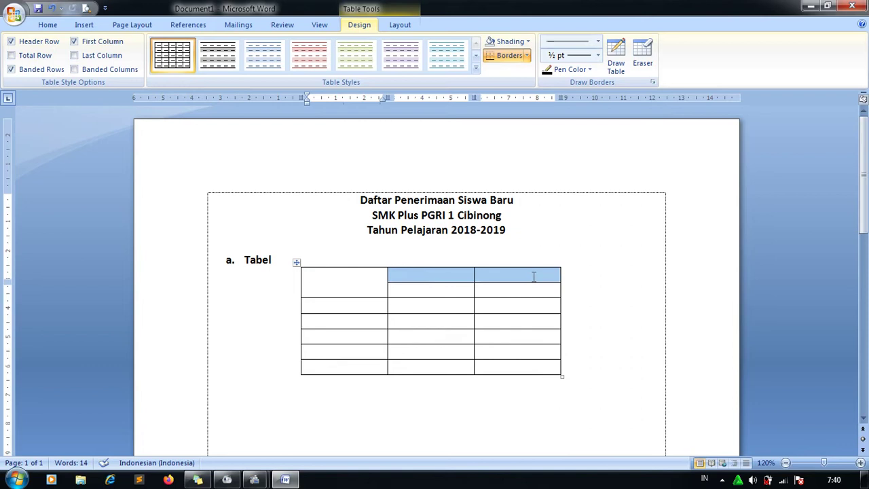
right_click(494, 281)
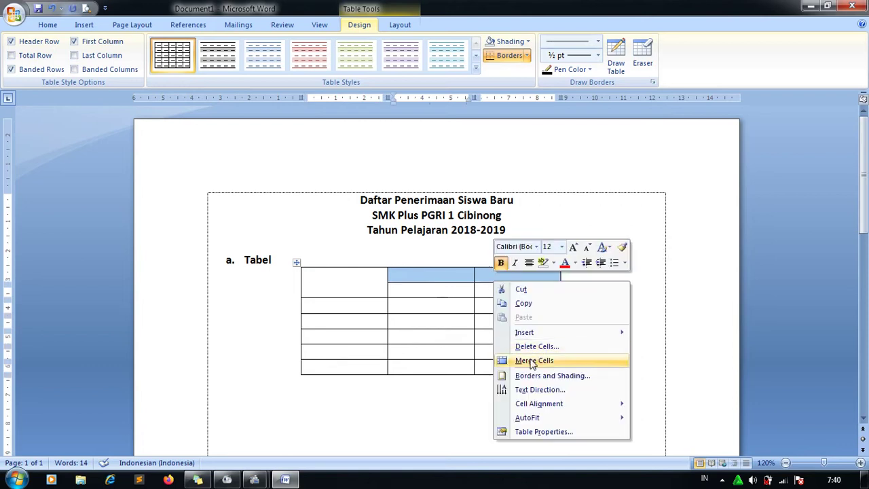
Merge the top cells of columns 2–3 and enter 'Jurusan' centred in the first column
left_click(534, 361)
left_click(360, 289)
type("Juru")
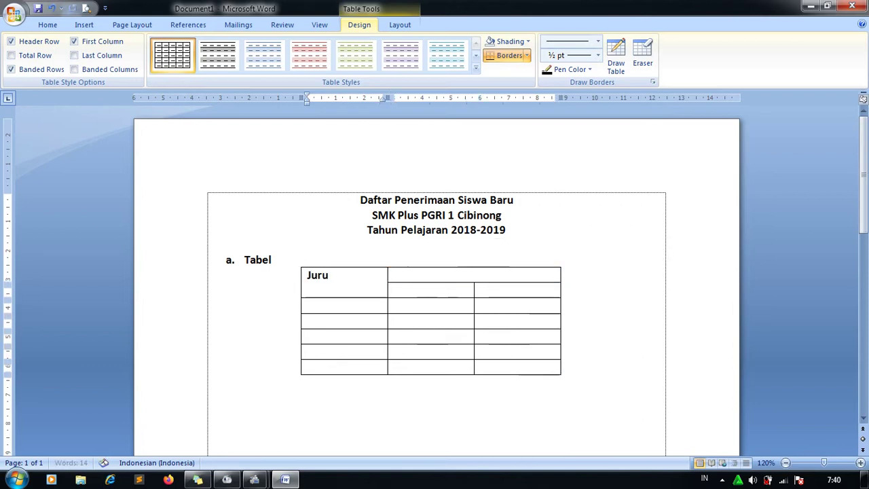
type("san")
left_click_drag(360, 281, 307, 275)
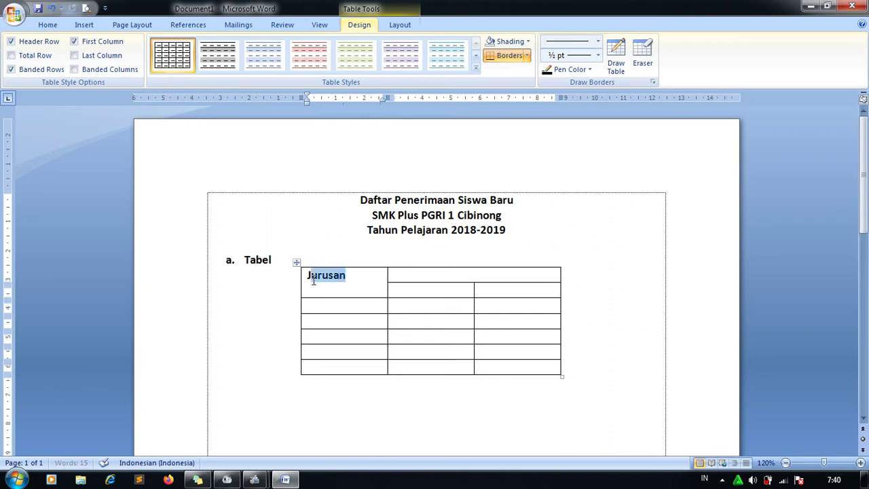
right_click(315, 284)
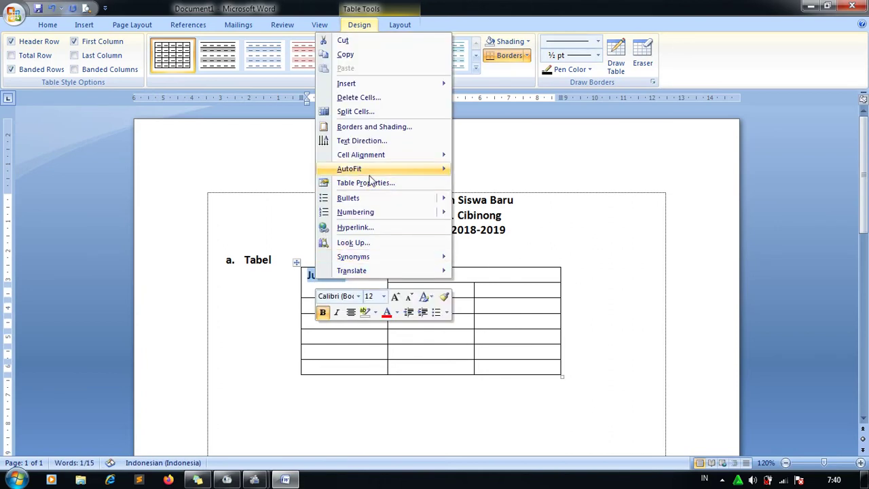
mouse_move(360, 155)
left_click(471, 169)
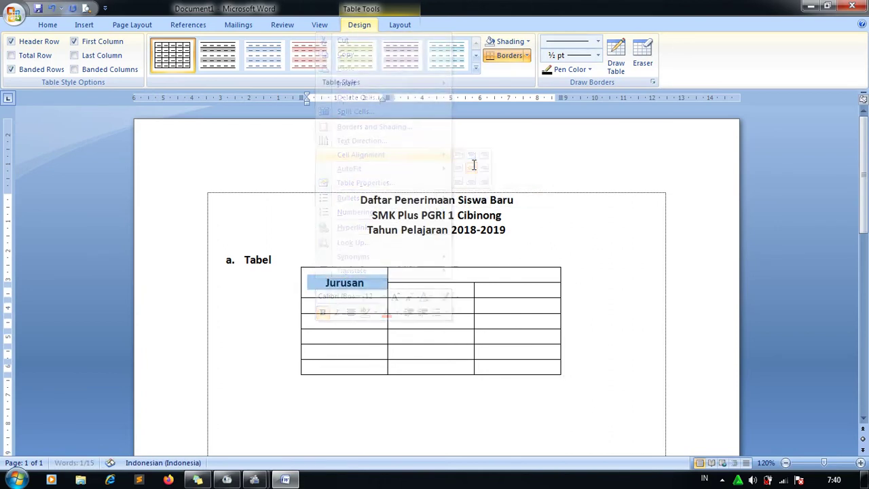
Enter 'Tahun' in the merged header cell with '2018' and '2019' beneath it
left_click(459, 278)
type("Tahu")
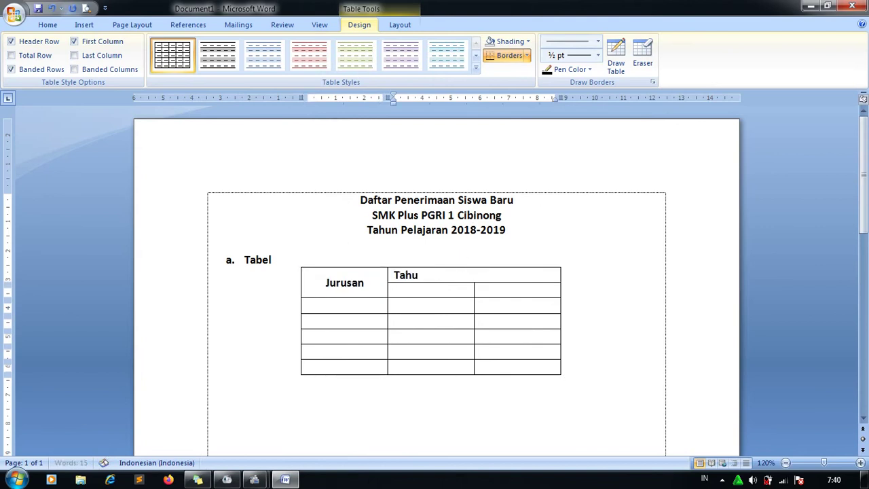
type("n")
left_click(464, 291)
type("2018")
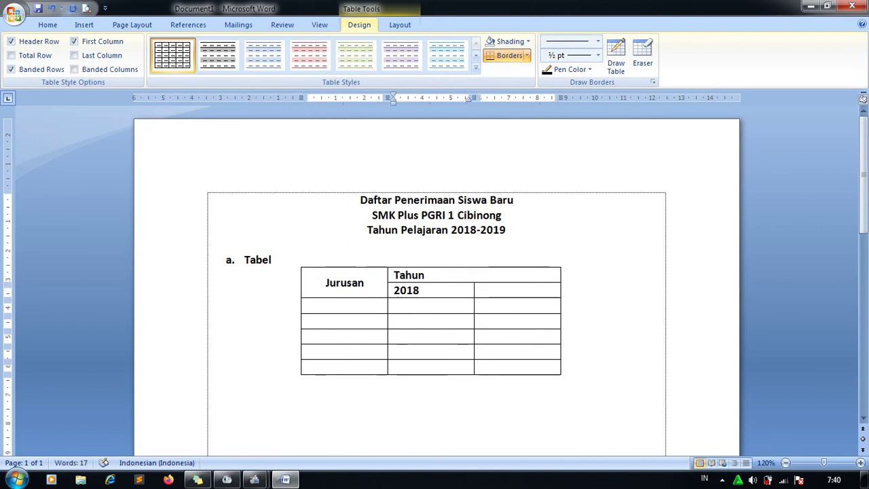
left_click(480, 291)
type("2019")
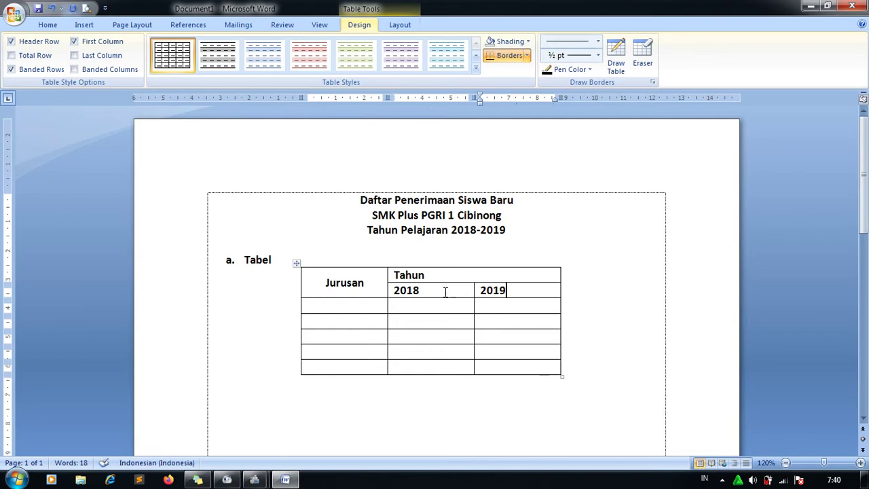
mouse_move(425, 275)
left_mouse_down()
mouse_move(518, 295)
mouse_move(460, 290)
left_mouse_up()
Centre the Tahun, 2018 and 2019 headings and shade the entire header row yellow
left_click(54, 26)
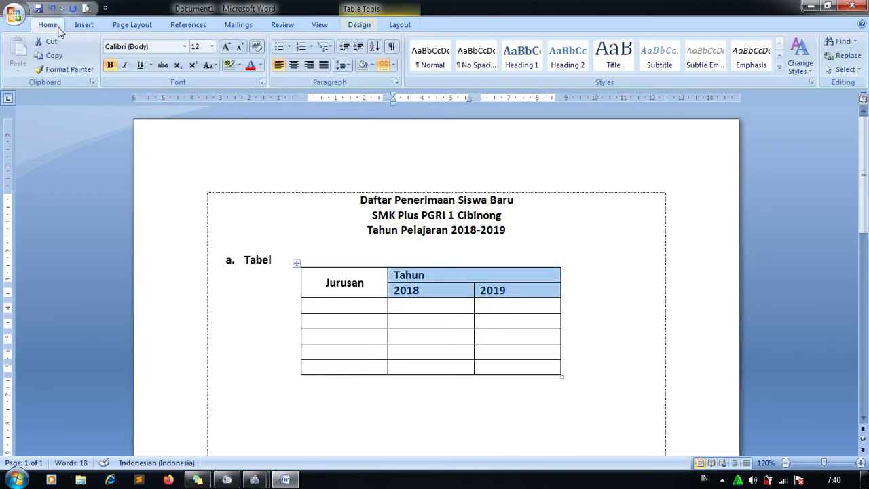
left_click(293, 66)
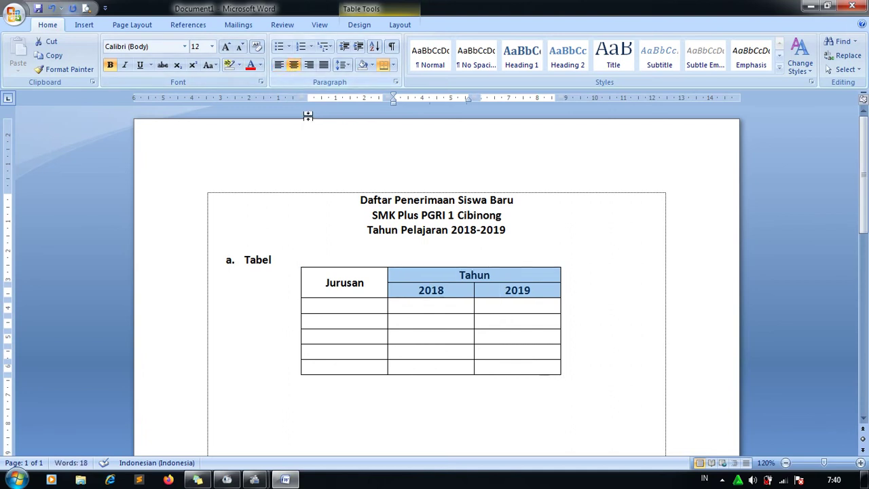
mouse_move(344, 282)
left_click_drag(337, 278, 505, 299)
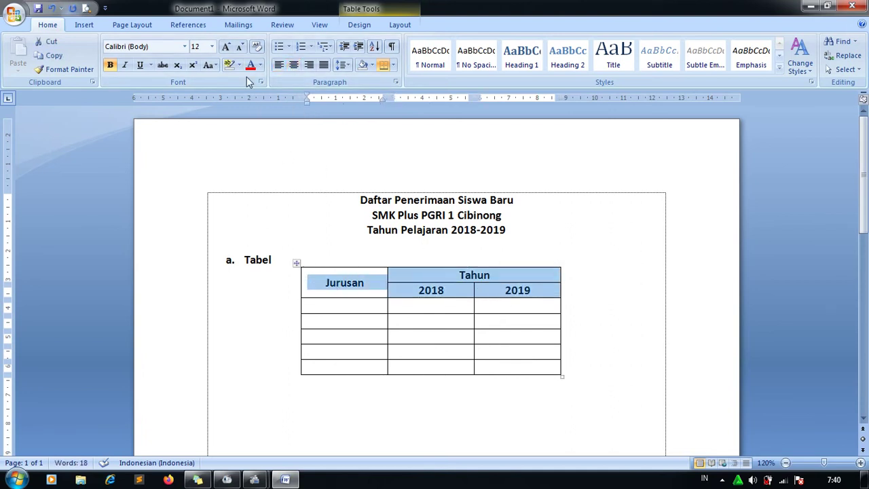
left_click(372, 68)
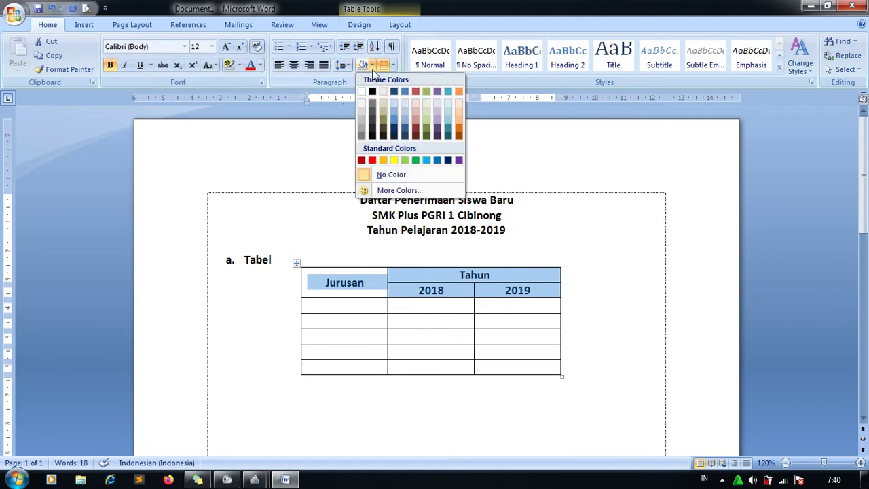
left_click(395, 162)
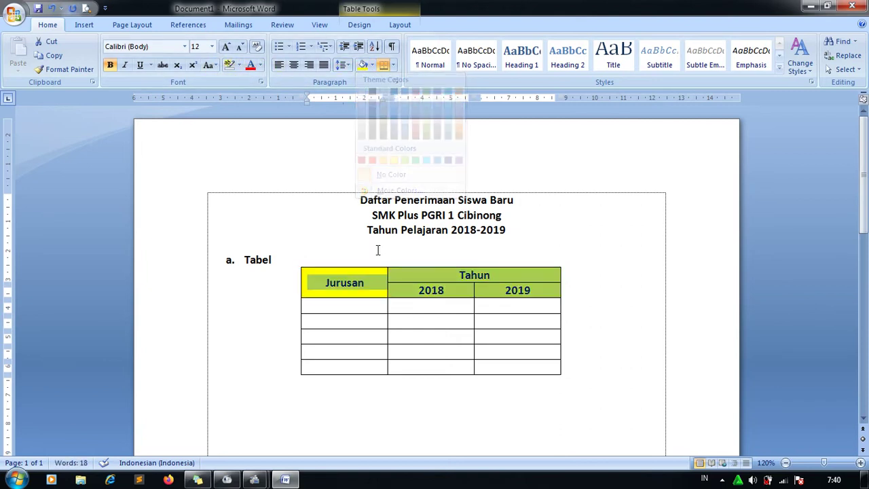
left_click(360, 309)
Enter the majors TKJ, MM, AKL, OTKP and BDP down the Jurusan column
type("TK")
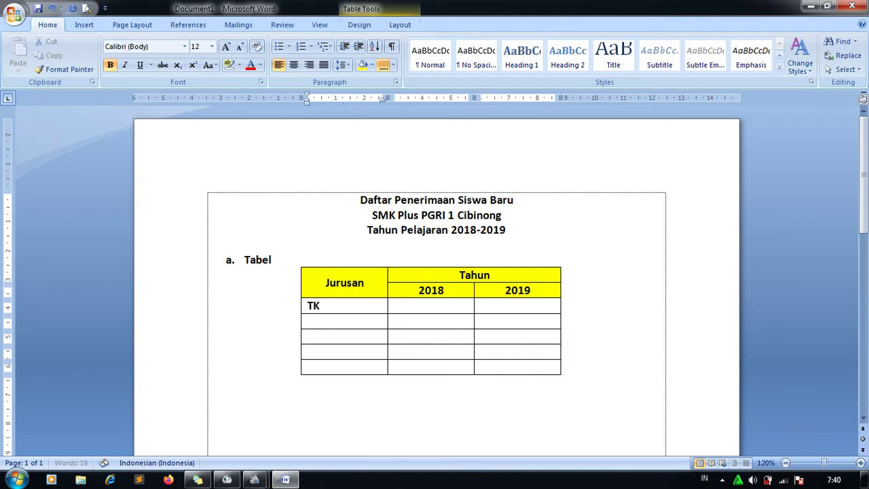
type("J")
key("Down")
type("MM")
key("Down")
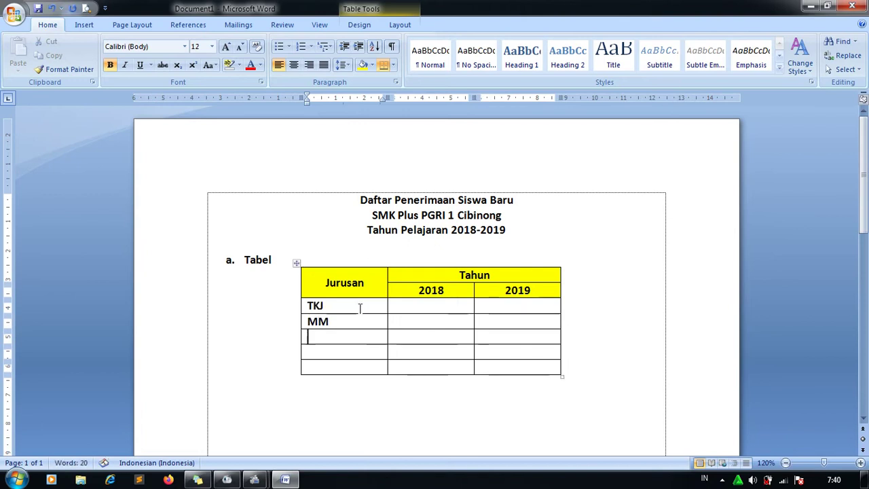
type("AKL")
key("Down")
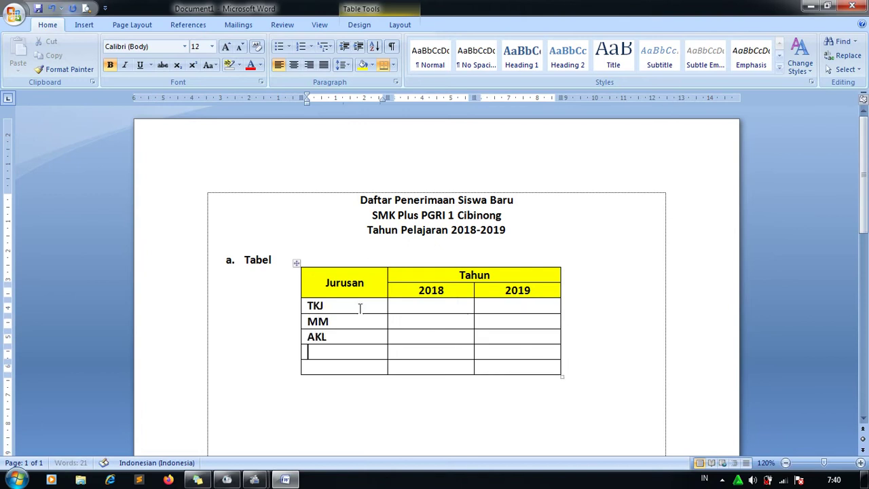
type("OTKP")
key("Down")
type("BDP")
Fill the 2018 column with 124, 80, 110, 95 and 66
left_click(450, 307)
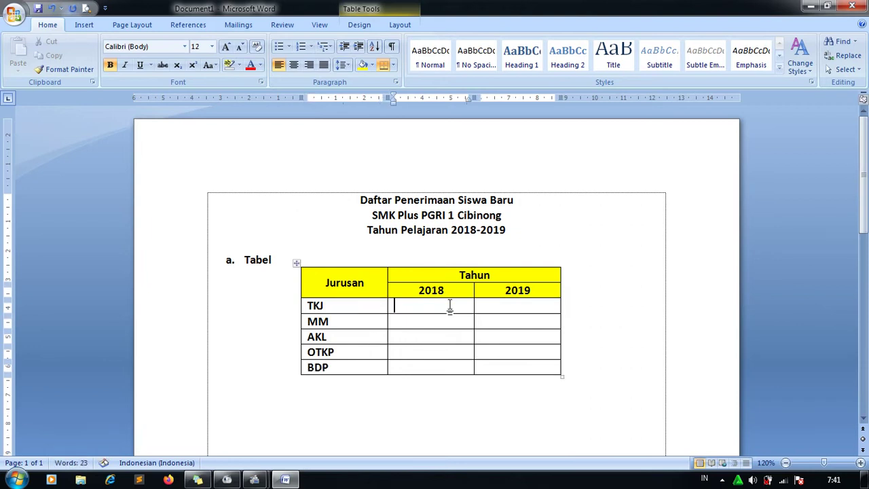
type("124")
key("Down")
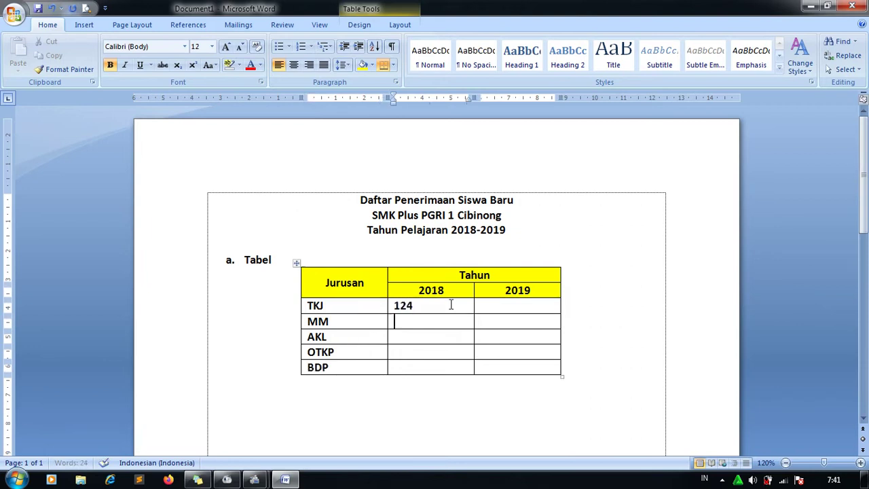
type("80")
key("Down")
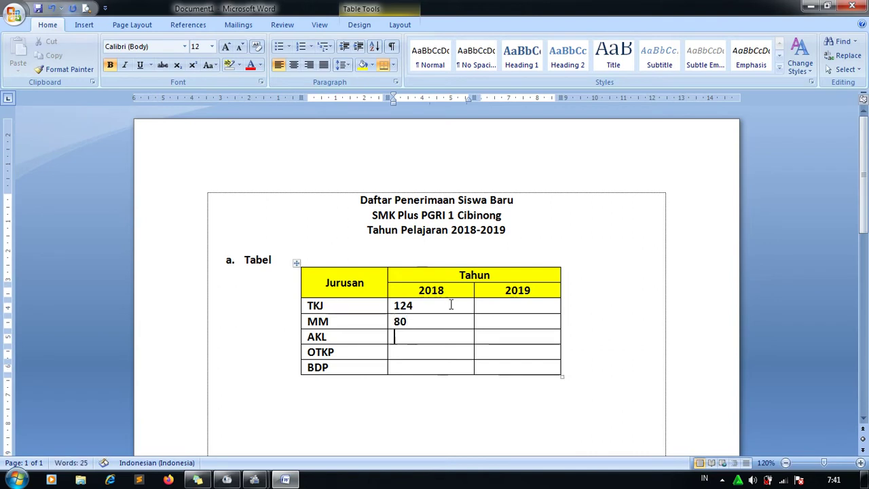
type("110")
key("Down")
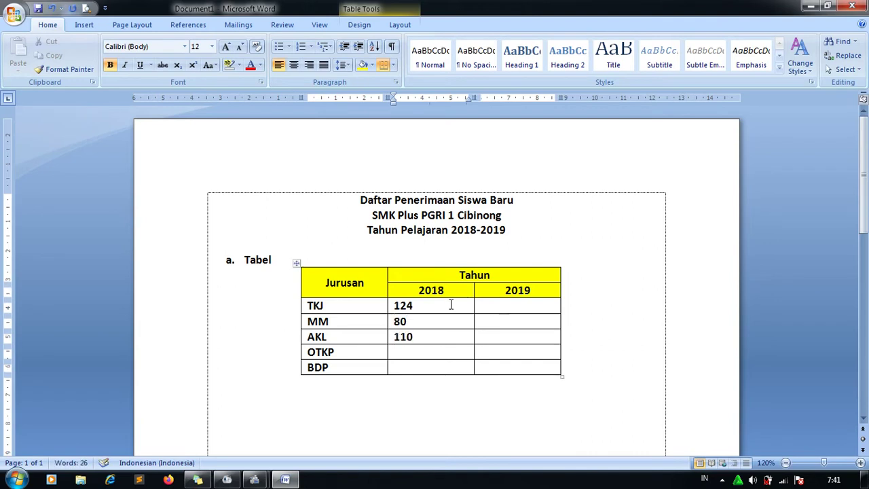
type("95")
key("Down")
type("6")
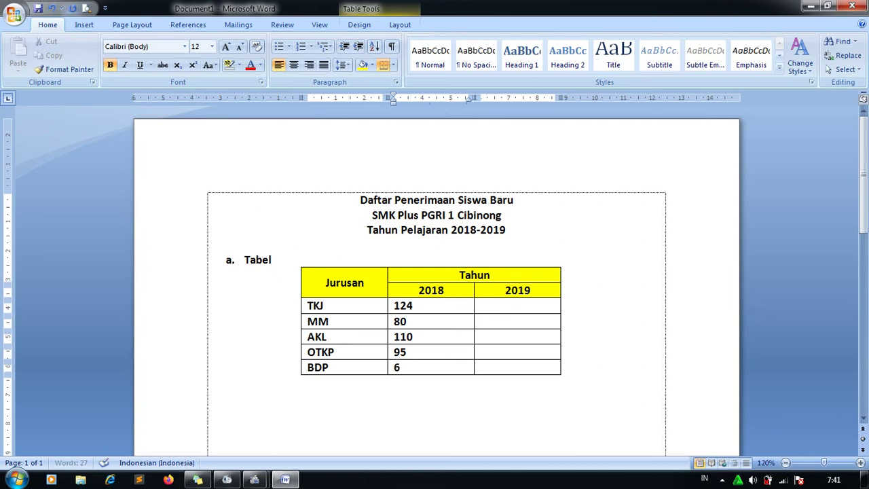
type("6")
Fill the 2019 column with 113, 69, 121, 83 and 74
key("Tab")
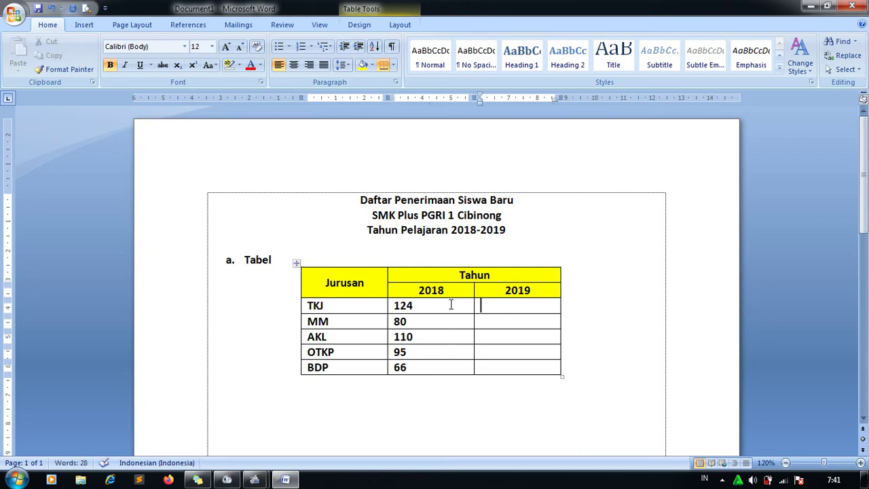
type("113")
key("Down")
type("6")
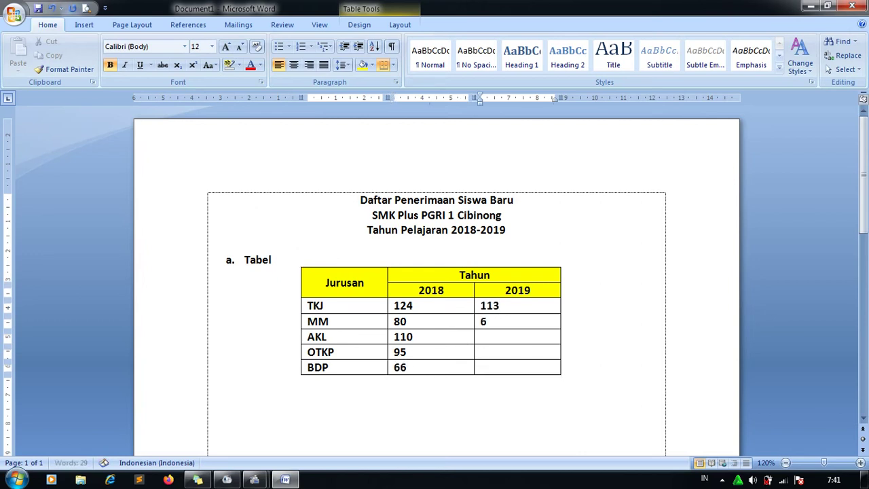
type("9")
key("Down")
type("121")
key("Down")
type("3")
key("Down")
type("74")
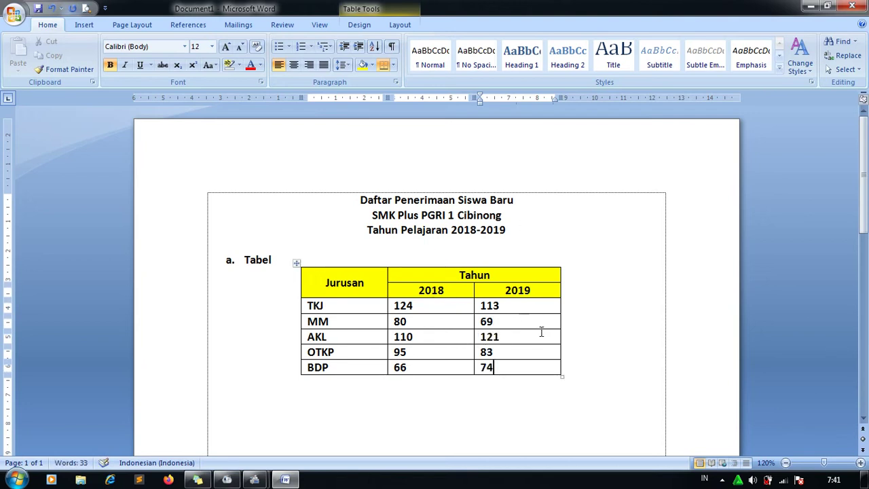
Centre the contents of the TKJ to BDP data rows
left_click_drag(495, 361, 339, 305)
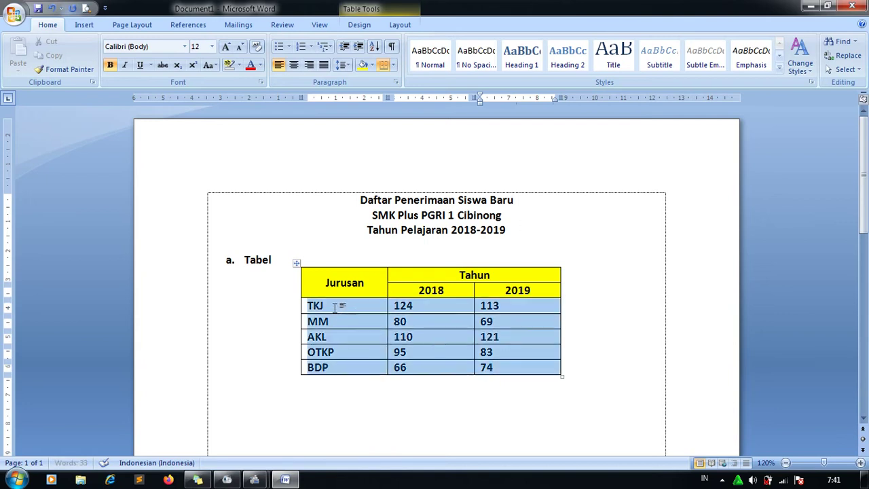
left_click(291, 68)
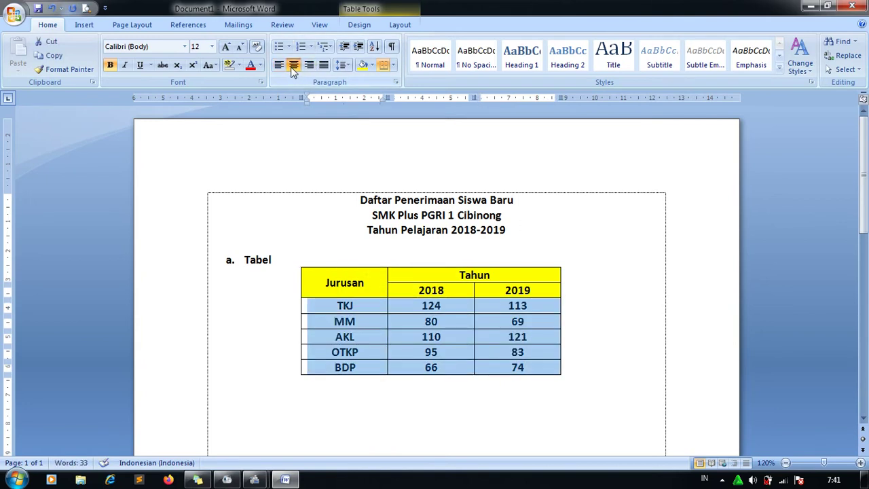
left_click(591, 372)
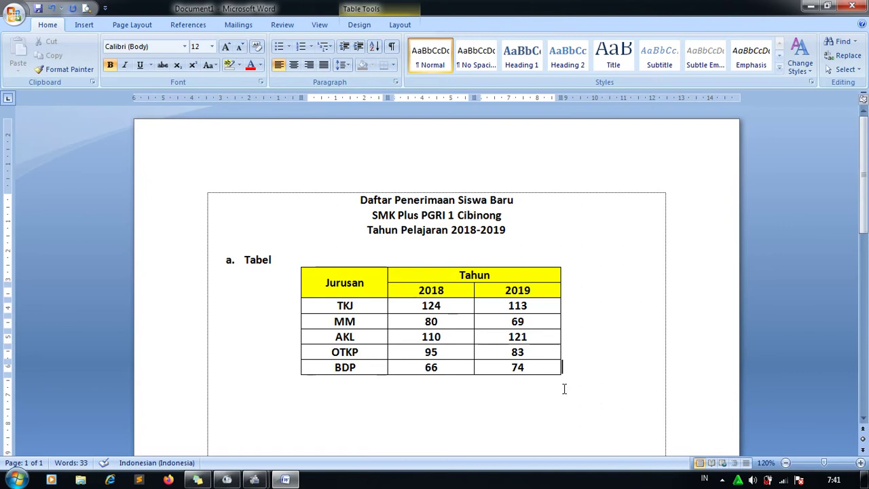
Add the lettered item 'b. Hasil Grafik/Diagram' below the table, followed by an unnumbered line
left_click(535, 397)
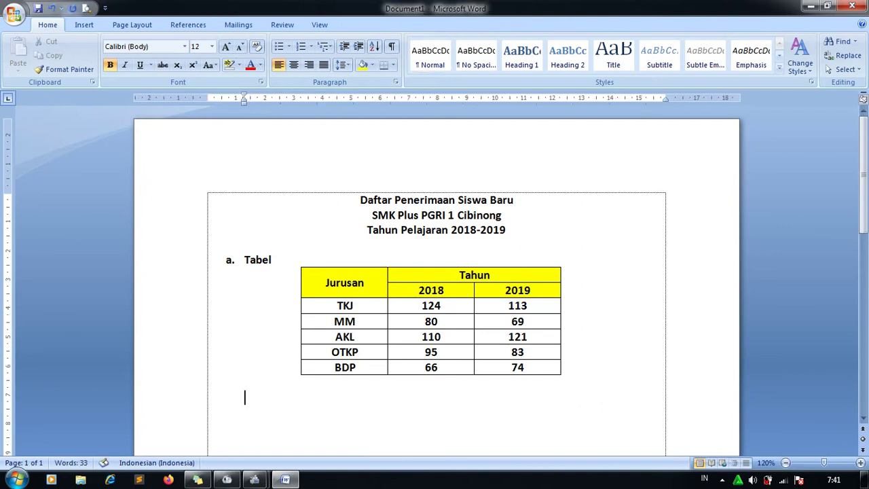
type("b.")
key("space")
type("Hasil Gra")
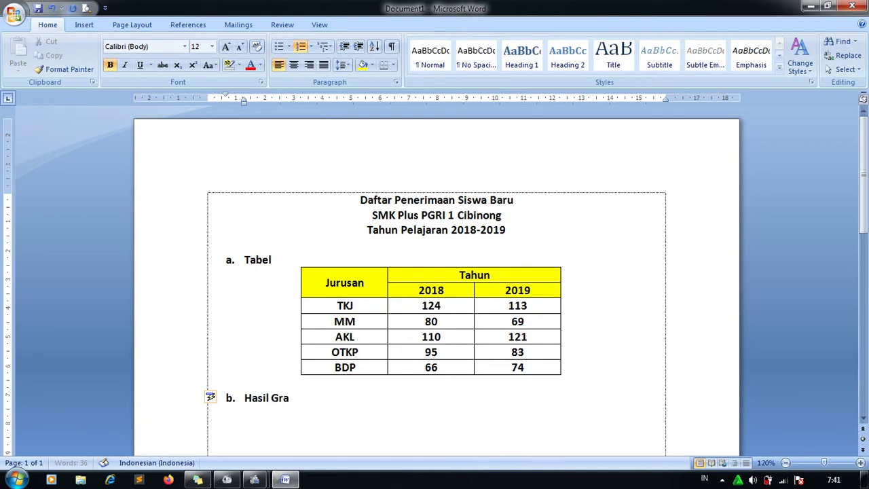
type("fik/")
type("Diagra")
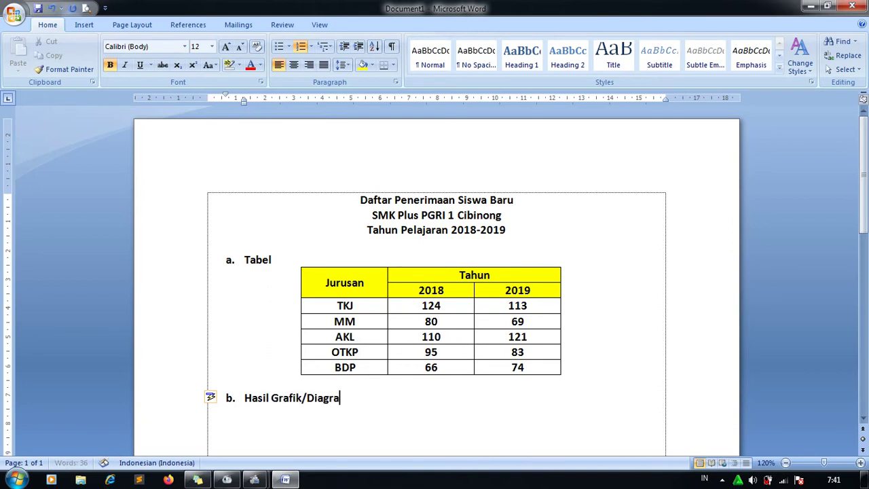
type("m")
key("Return")
key("BackSpace")
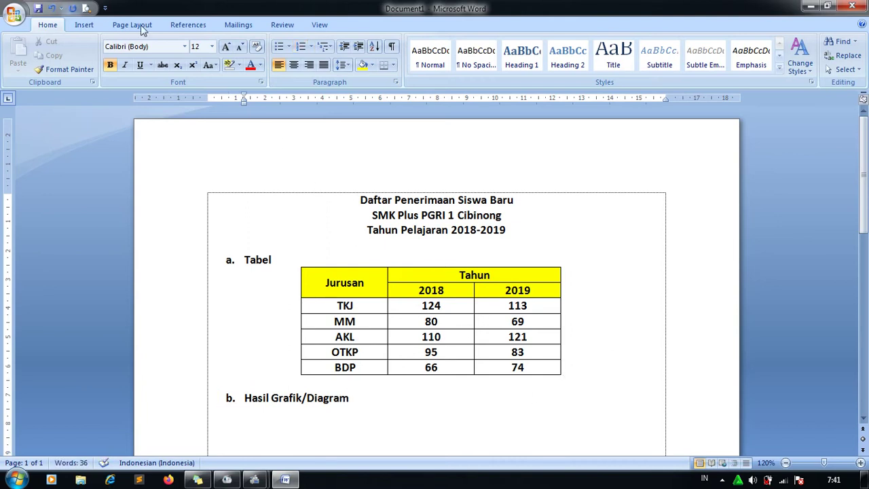
Insert a 3-D Clustered Column chart below the Hasil Grafik/Diagram heading
left_click(84, 25)
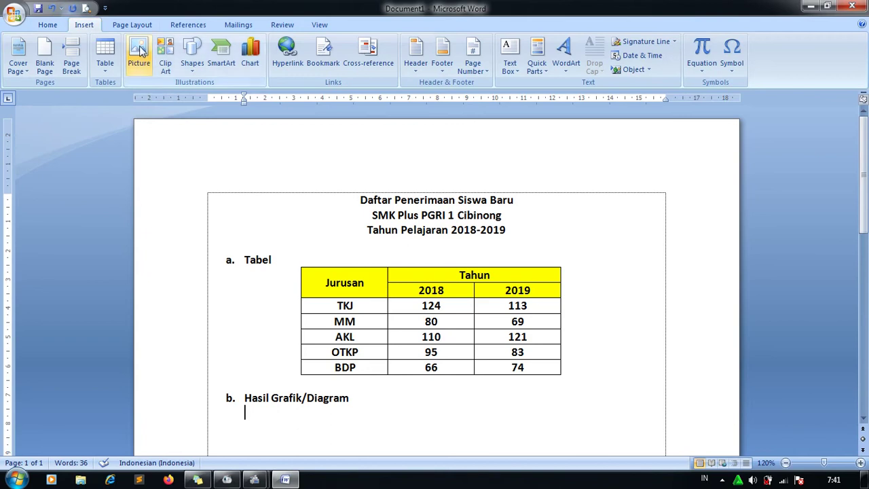
left_click(244, 59)
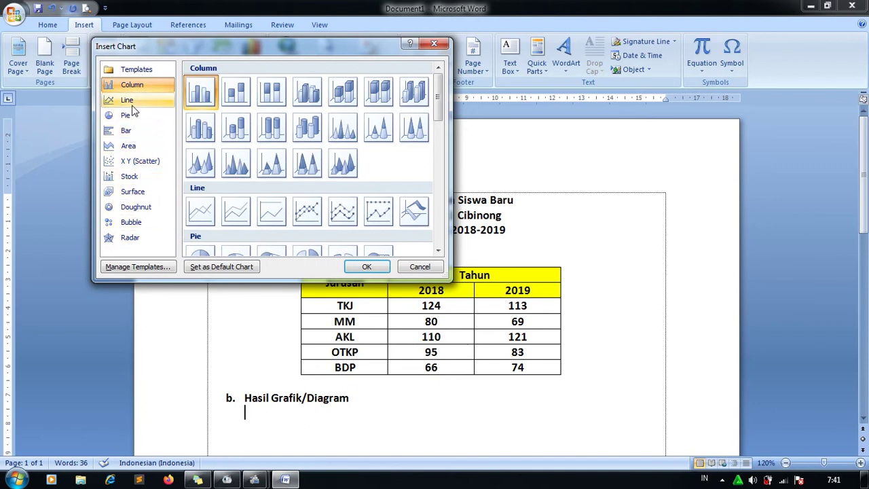
left_click(307, 92)
left_click(363, 266)
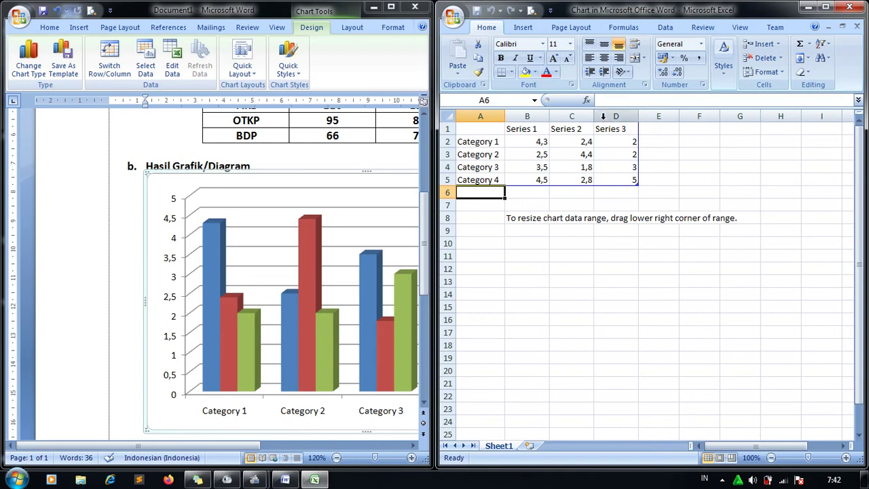
Delete the Series 3 column from the chart data and extend the data range to row 6
left_click(602, 116)
right_click(602, 119)
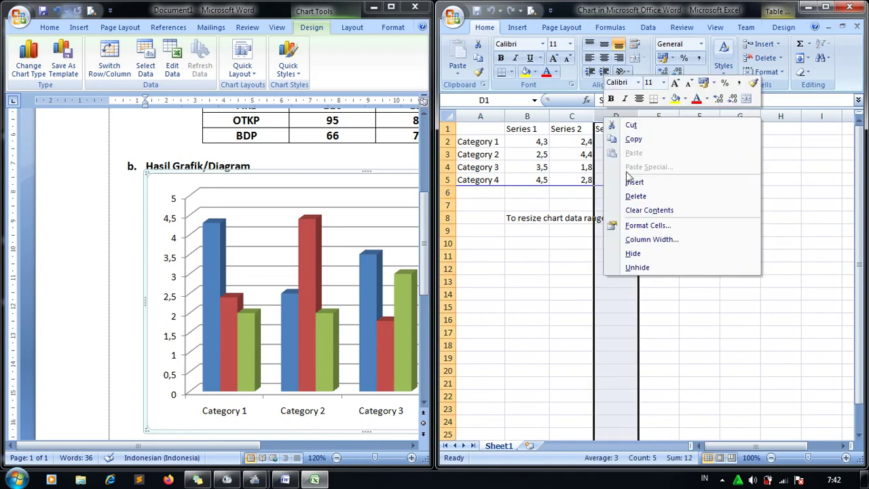
left_click(645, 196)
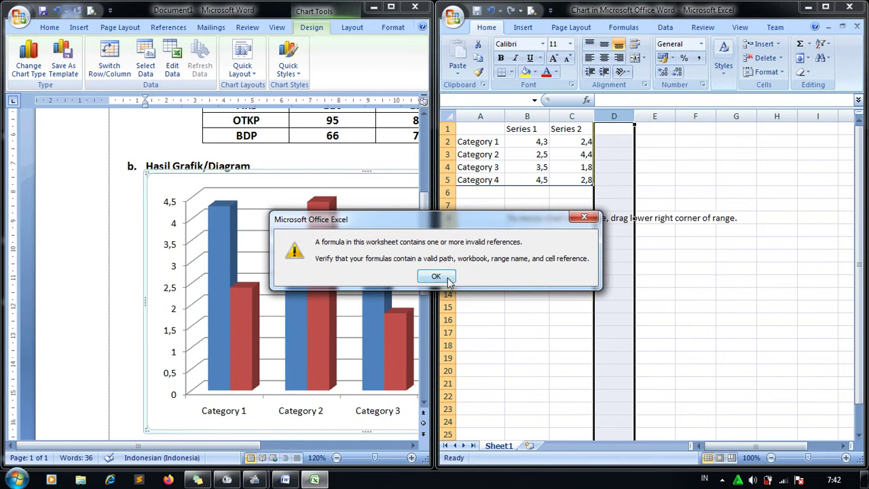
left_click(441, 276)
left_click(557, 240)
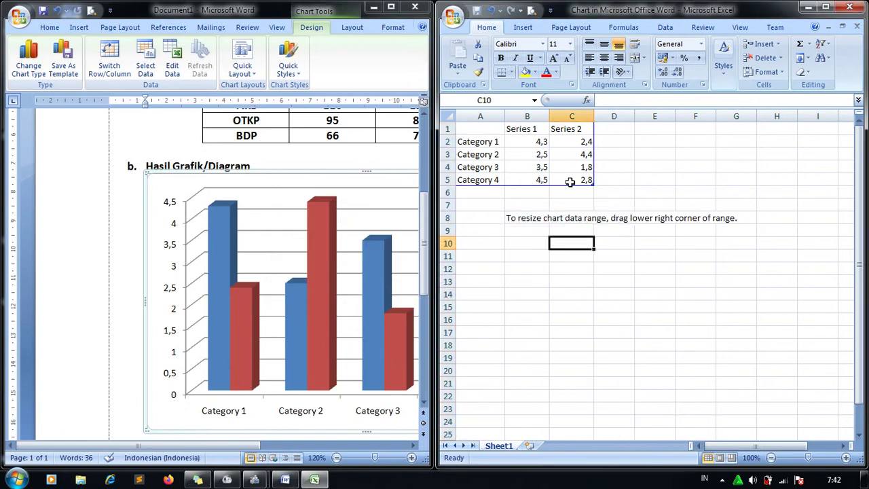
left_click_drag(592, 184, 593, 196)
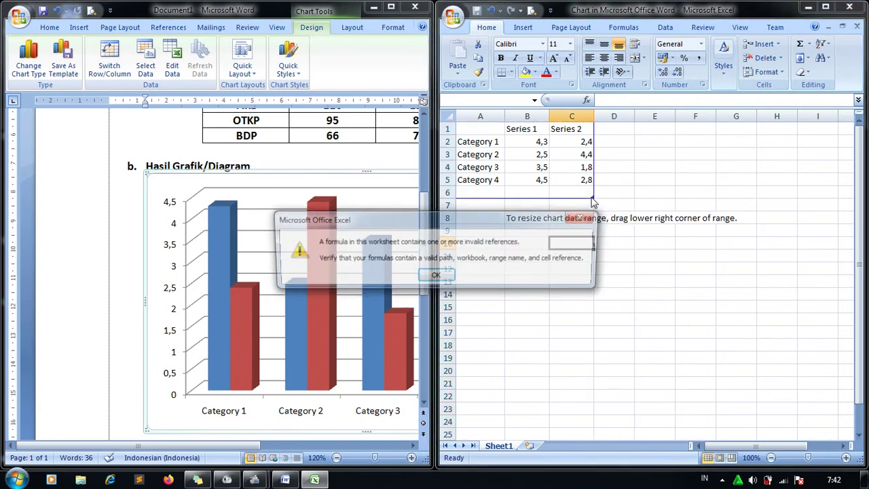
left_click(440, 275)
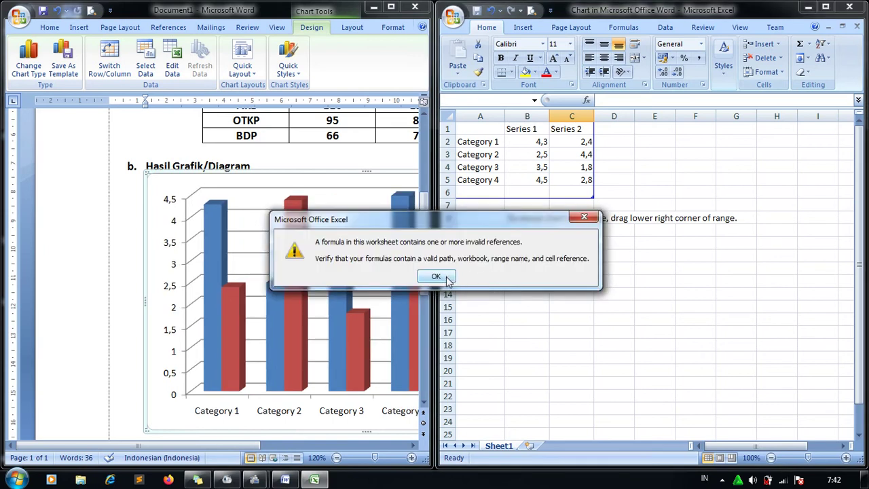
Rename the chart series to 2018 in B1 and 2019 in C1
left_click(445, 276)
left_click(534, 128)
type("2")
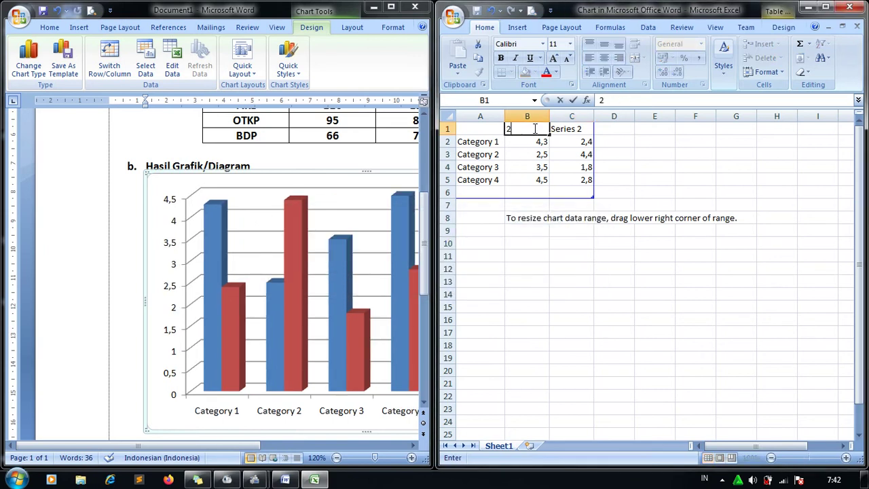
type("018")
key("Return")
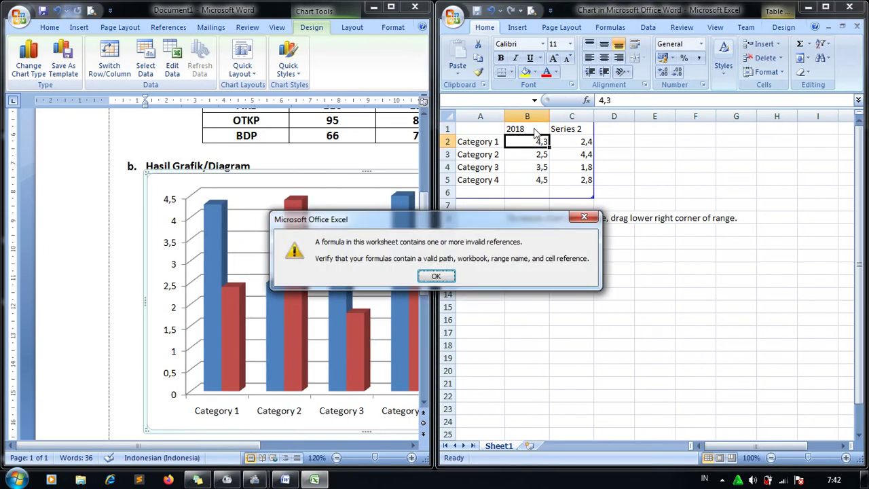
key("Return")
key("Up")
key("Right")
type("2")
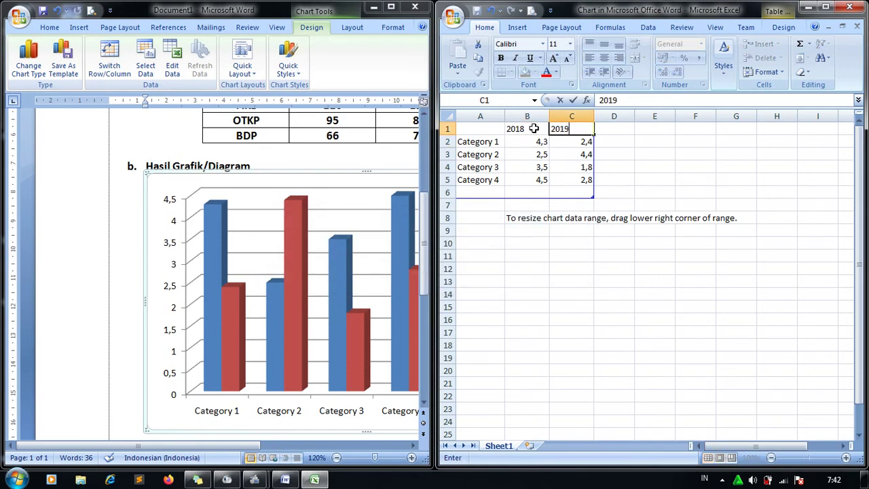
key("Return")
Enter the category labels TKJ, MM, AKL and OTKP down column A
key("Return")
key("Left")
key("Left")
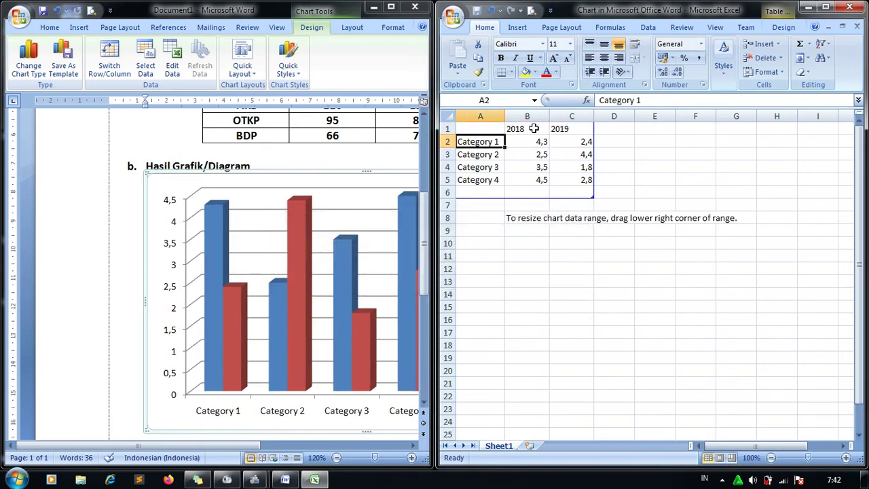
type("TKJ")
key("Return")
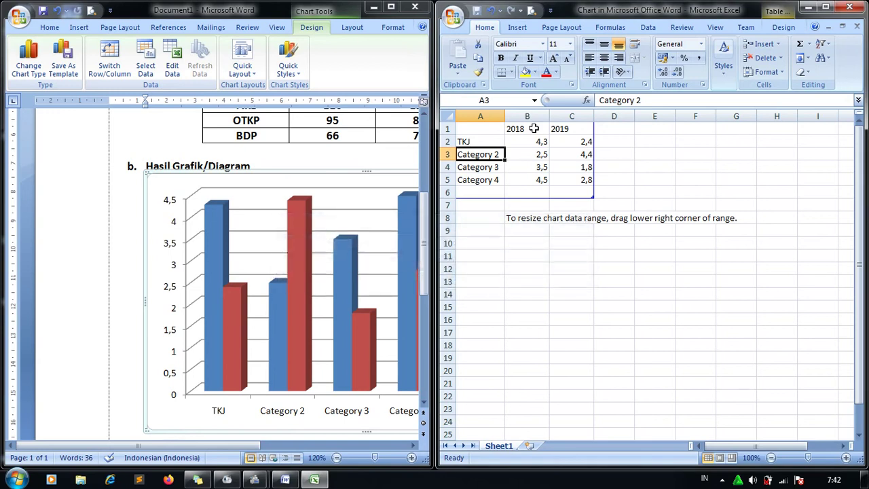
type("MM")
key("Return")
type("AKL")
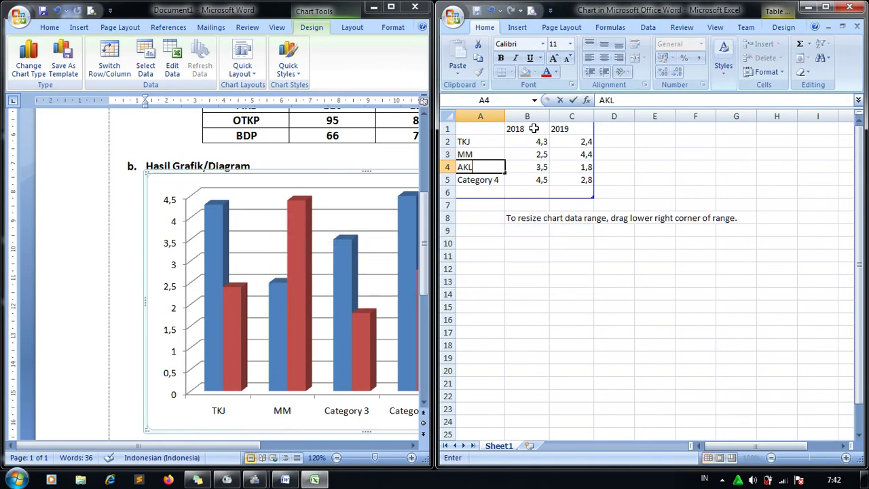
key("Return")
type("OTKp")
key("Return")
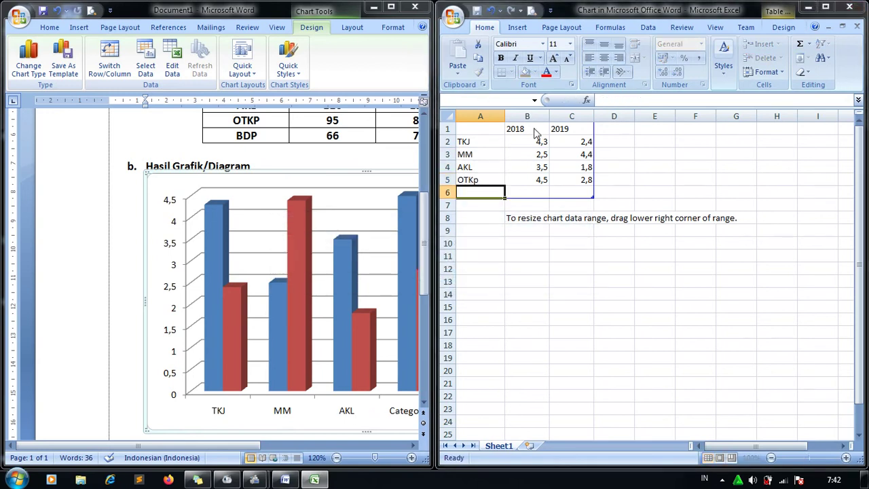
key("Up")
type("OT")
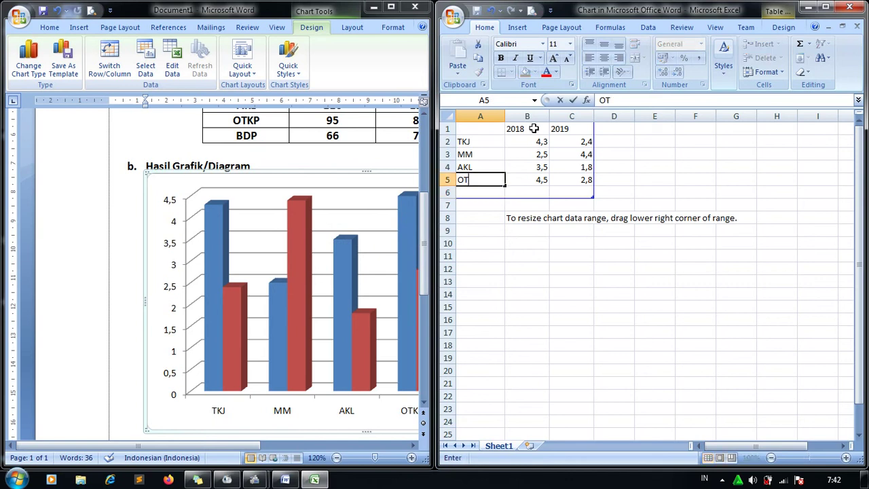
type("KP")
key("Return")
key("Return")
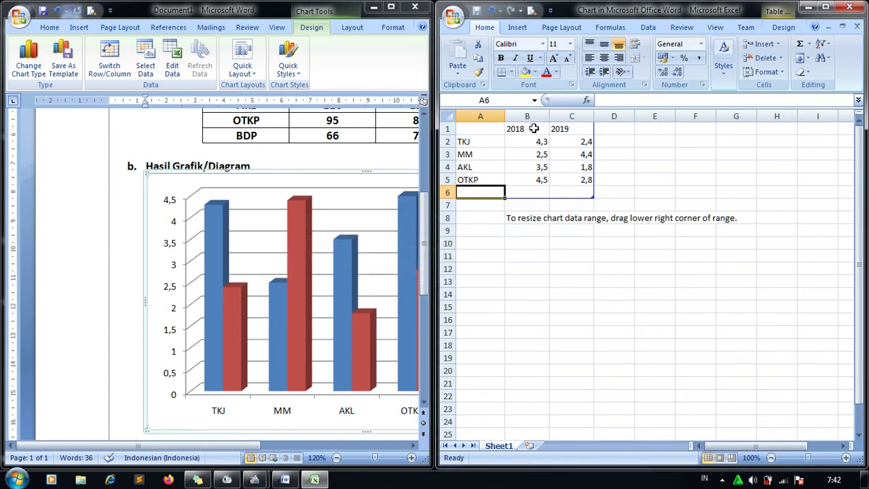
Add the BDP label and enter the 2018 values 124, 80, 110, 95, 66 in B2:B6
type("BDP")
left_click(537, 142)
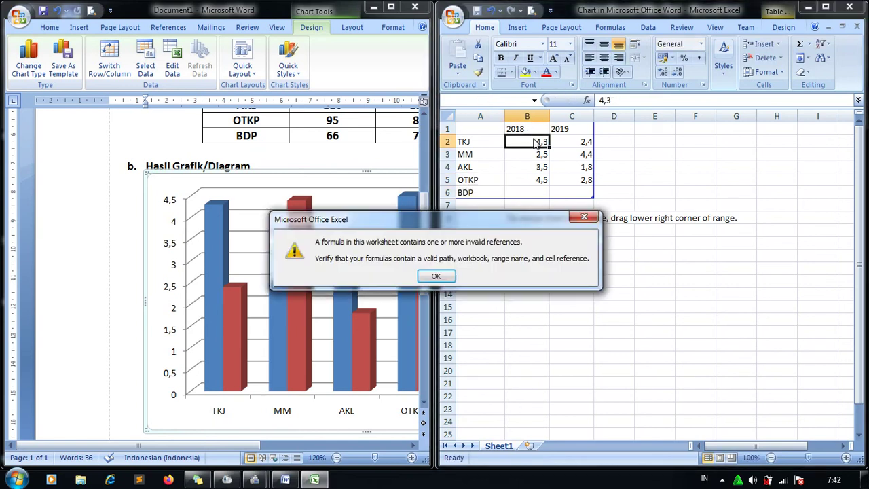
key("Return")
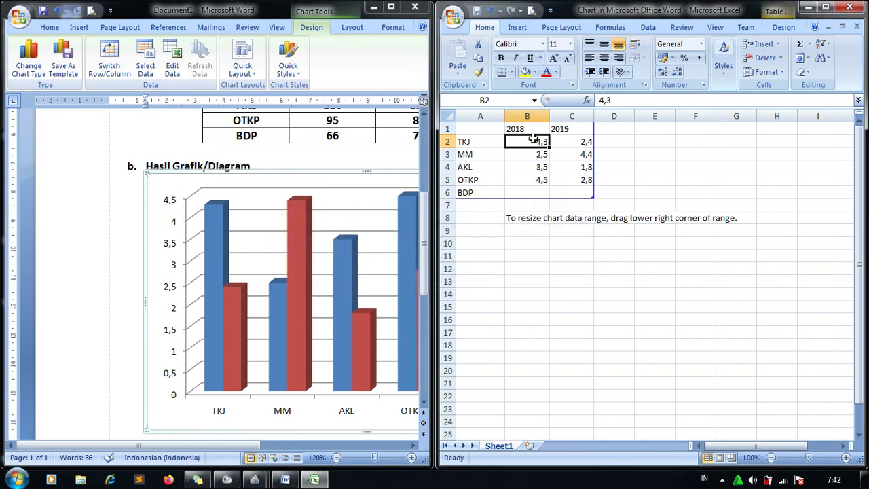
type("124")
key("Return")
key("Return")
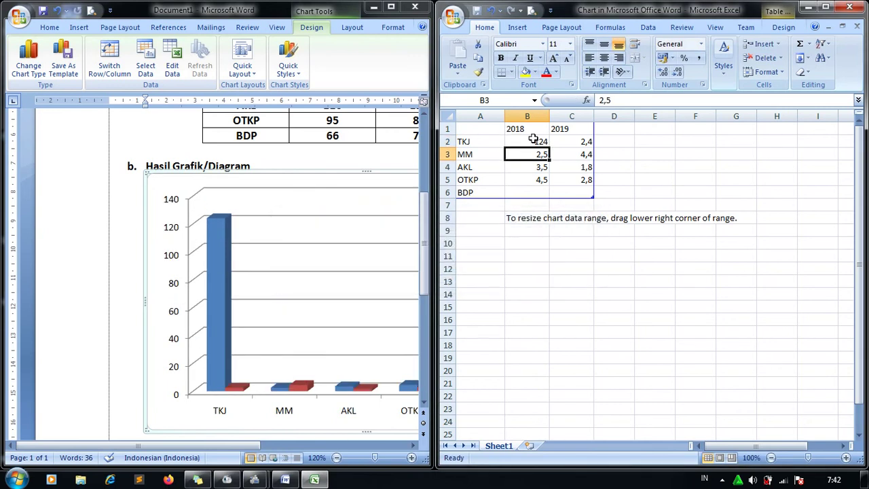
type("80")
key("Return")
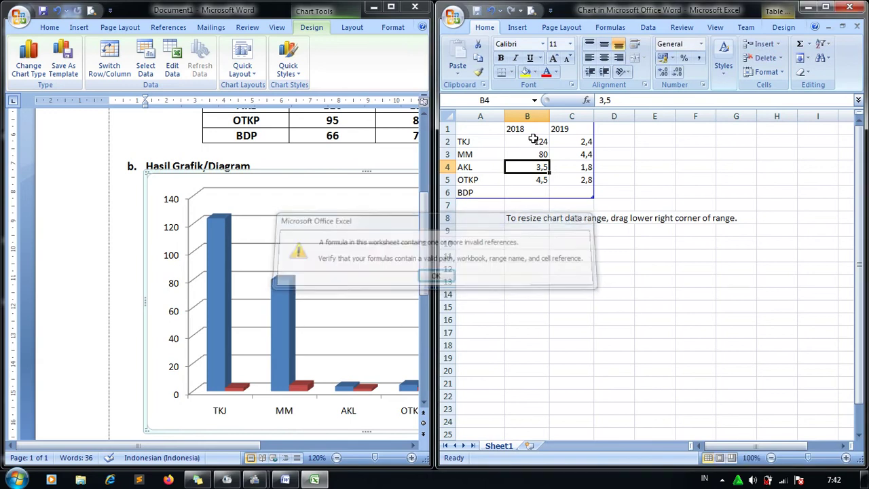
key("Return")
type("110")
key("Return")
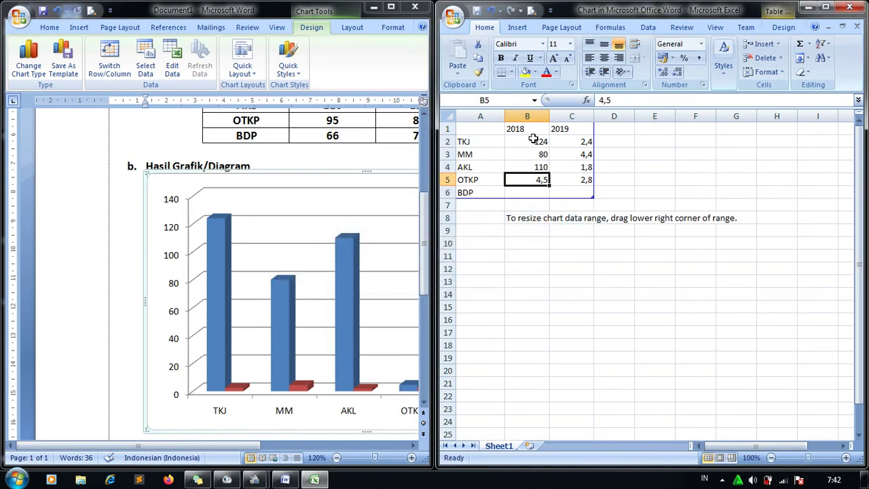
type("95")
key("Return")
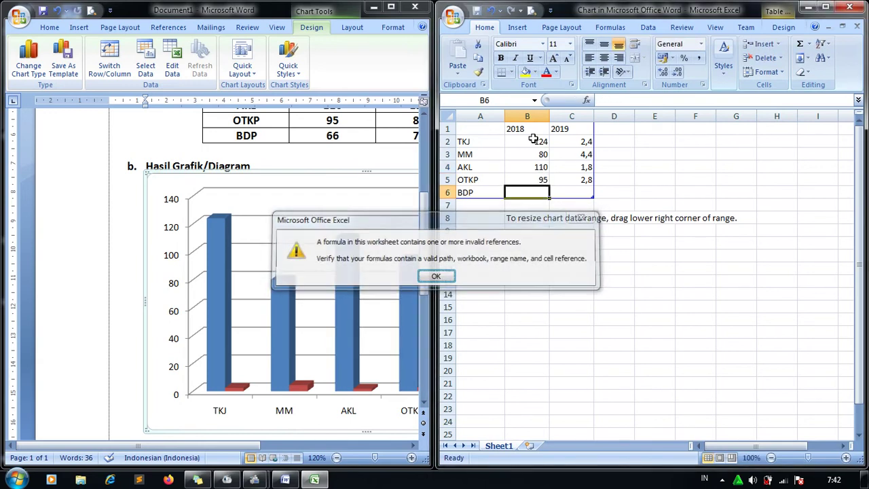
key("Return")
type("66")
key("Return")
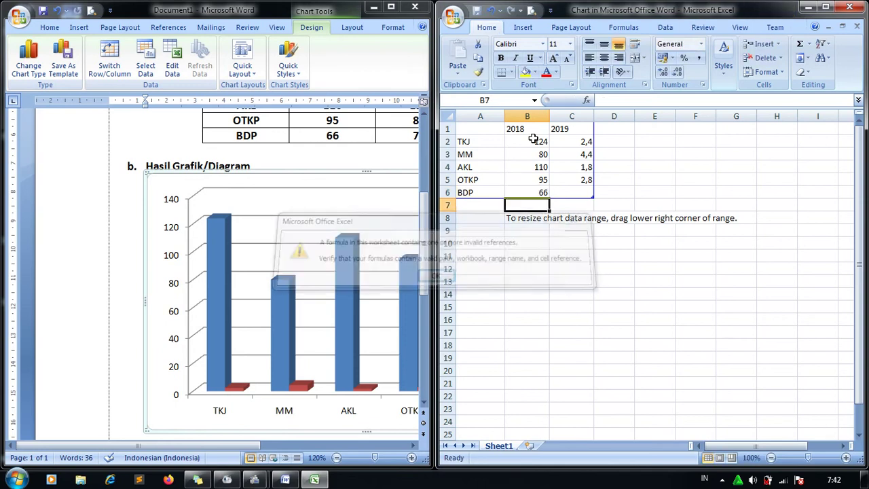
key("Up")
key("Up")
Enter the 2019 values 113, 69, 121, 83 and 74 in C2:C6
key("Up")
key("Up")
key("Right")
key("Up")
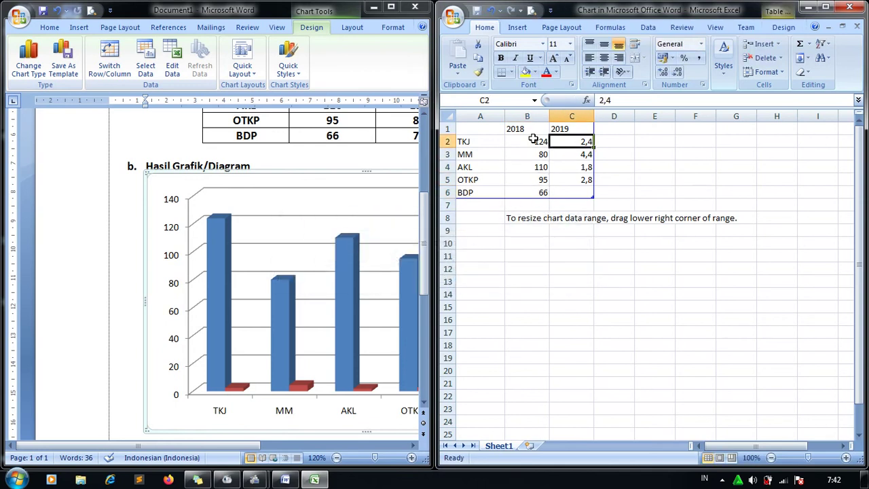
type("113")
key("Return")
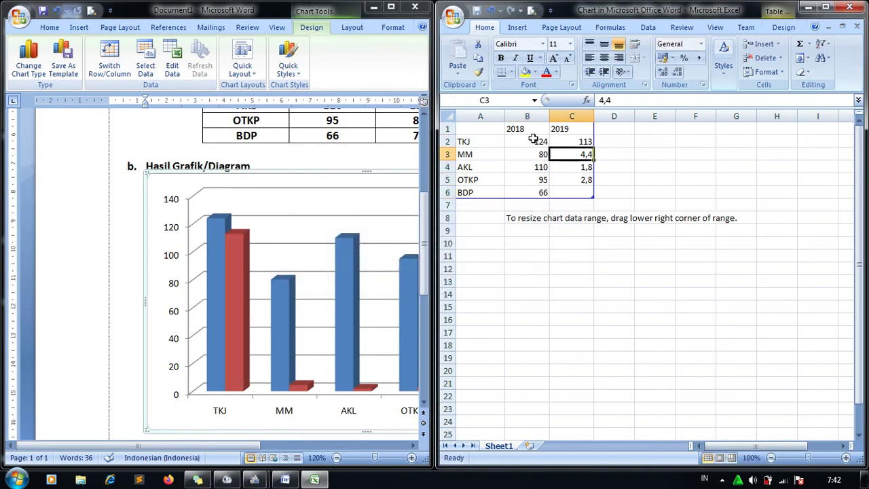
type("69")
key("Return")
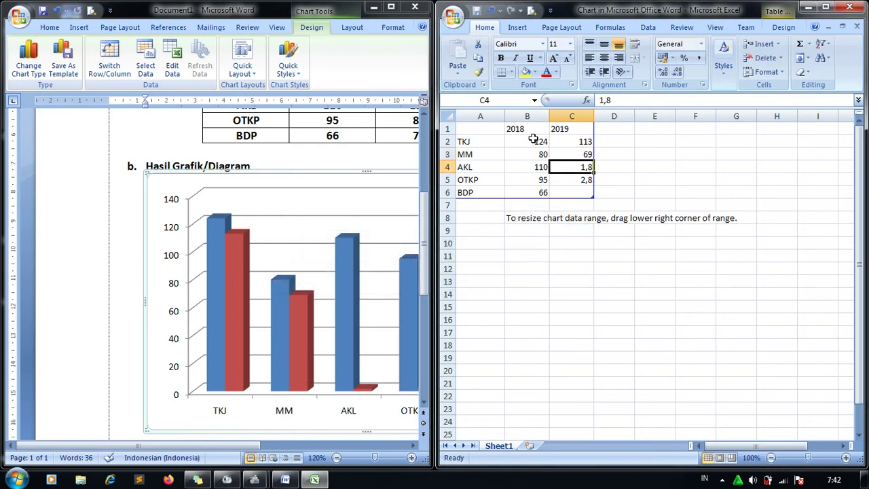
type("121")
key("Return")
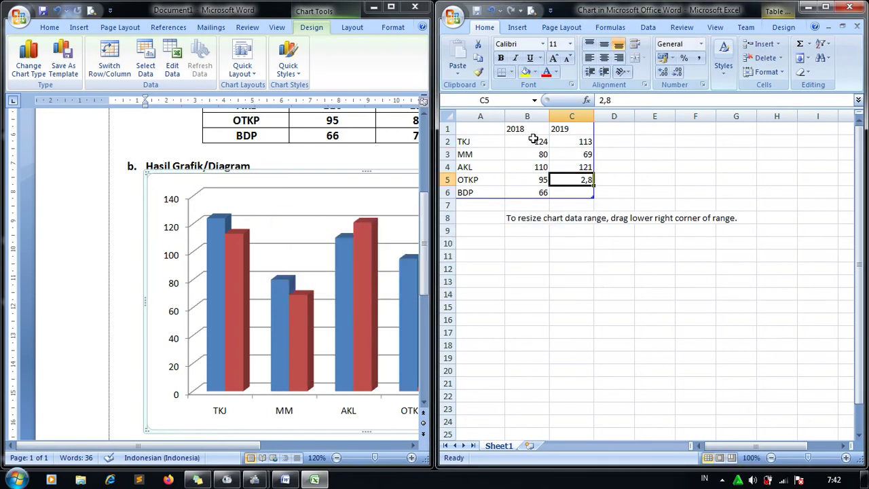
type("83")
key("Return")
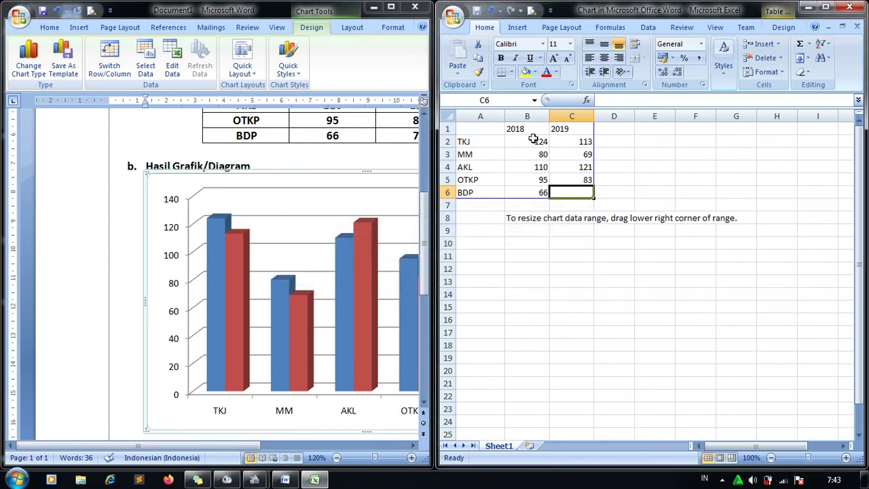
type("74")
key("Return")
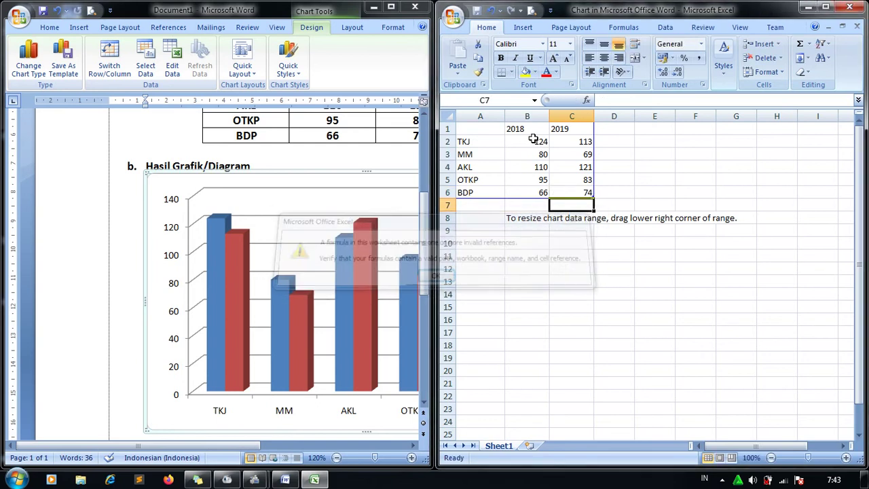
Close the Excel chart data sheet and return to the chart in the document
left_click(849, 7)
left_click_drag(864, 287, 854, 233)
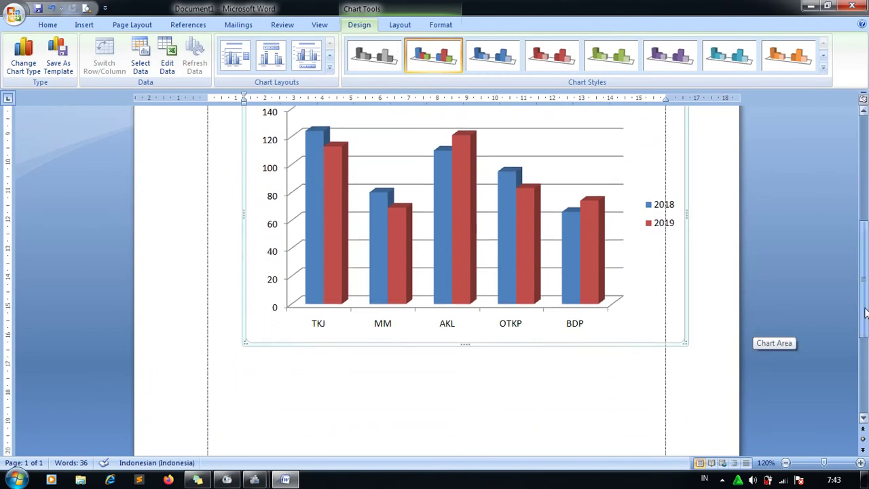
scroll(854, 233, "down", 1)
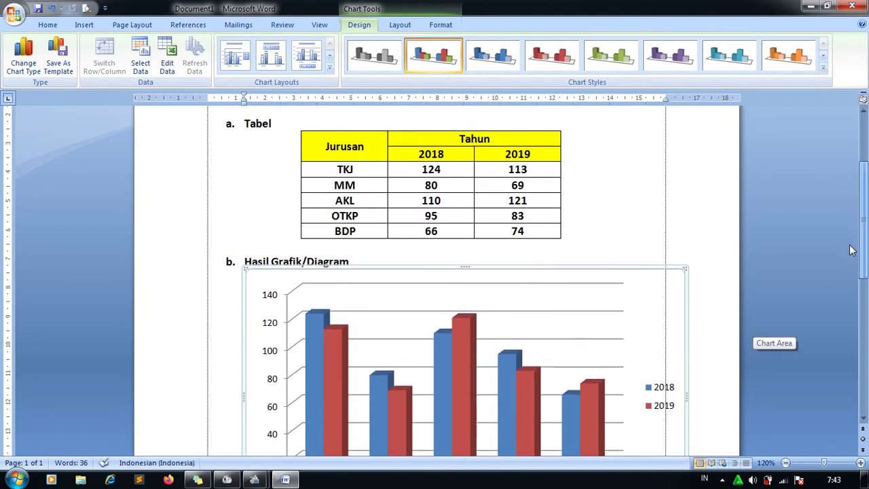
left_click_drag(477, 273, 475, 290)
Insert a blank unnumbered line under Hasil Grafik/Diagram and show the page in Print Preview
left_click(369, 263)
key("Return")
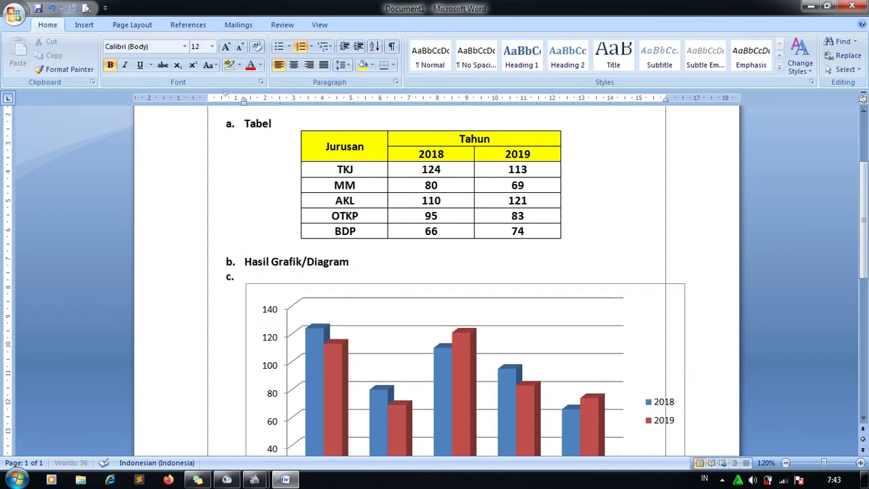
key("BackSpace")
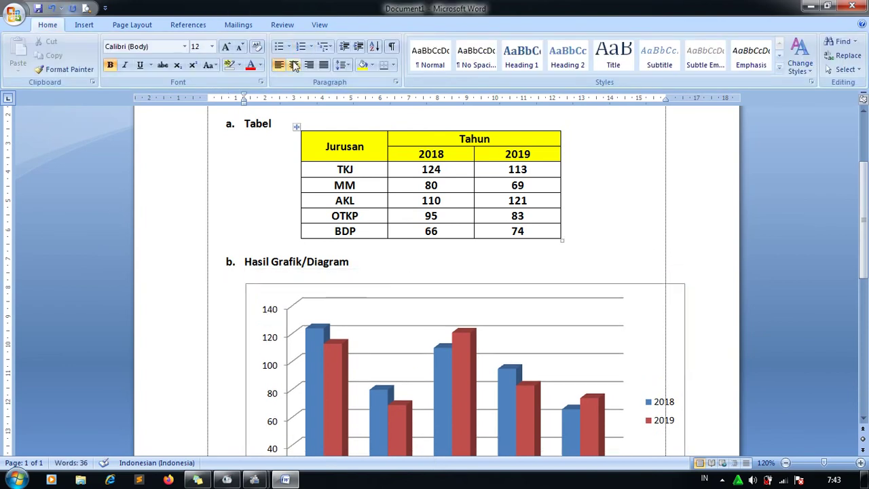
left_click(86, 8)
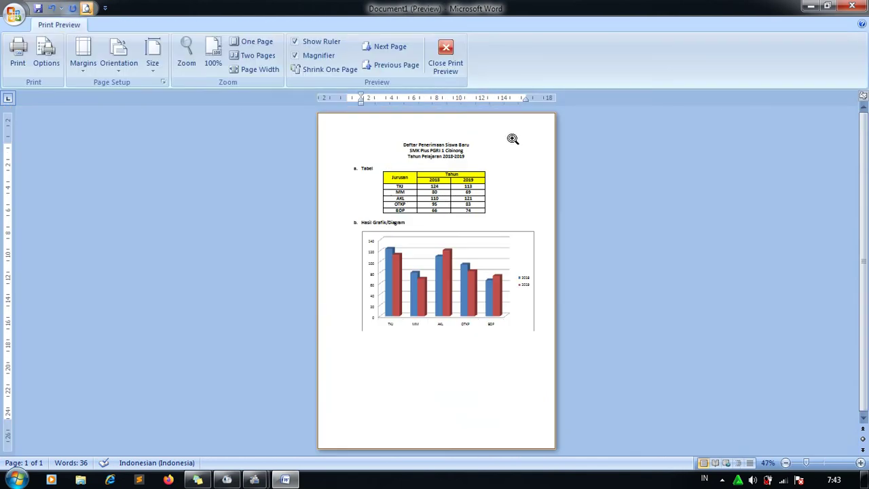
Zoom the preview in on the chart, scroll through the page, then close Print Preview
left_click(539, 271)
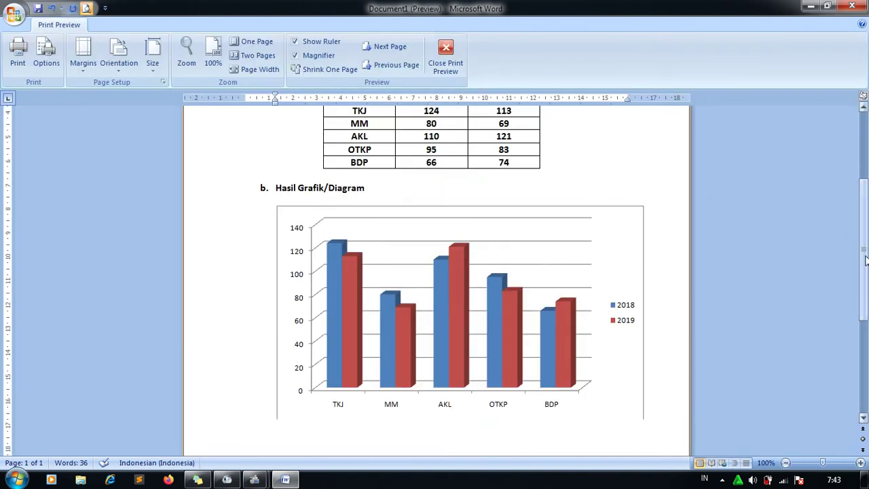
mouse_move(863, 217)
left_mouse_down()
mouse_move(862, 178)
mouse_move(865, 339)
left_mouse_up()
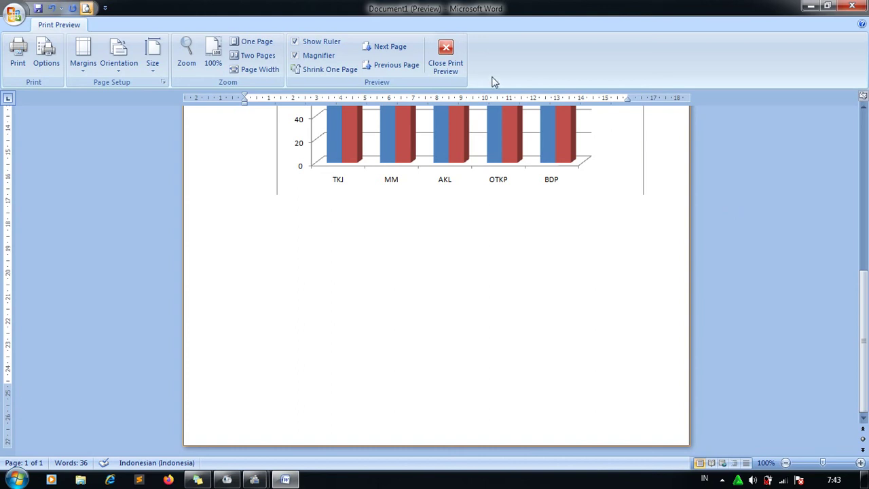
left_click(453, 73)
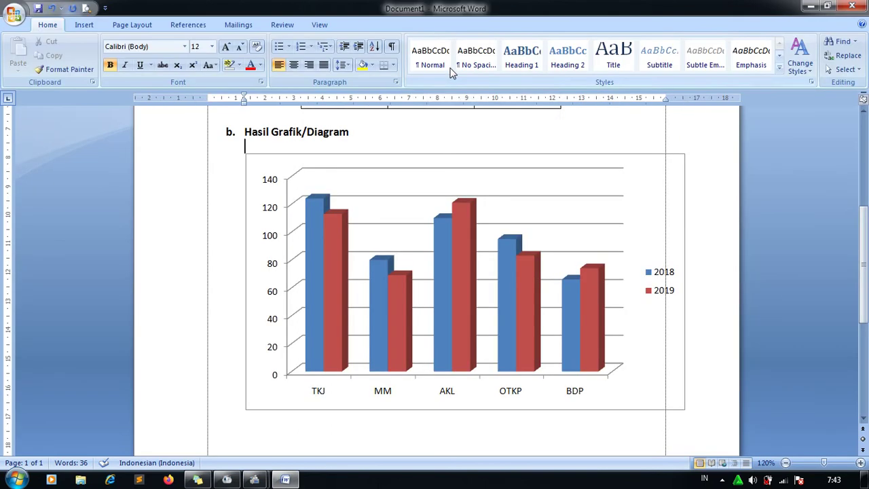
Save the document to Local Disk D: as 'TUGAS 4 - NAMA ANDA - KELAS' and exit Word
left_click(852, 5)
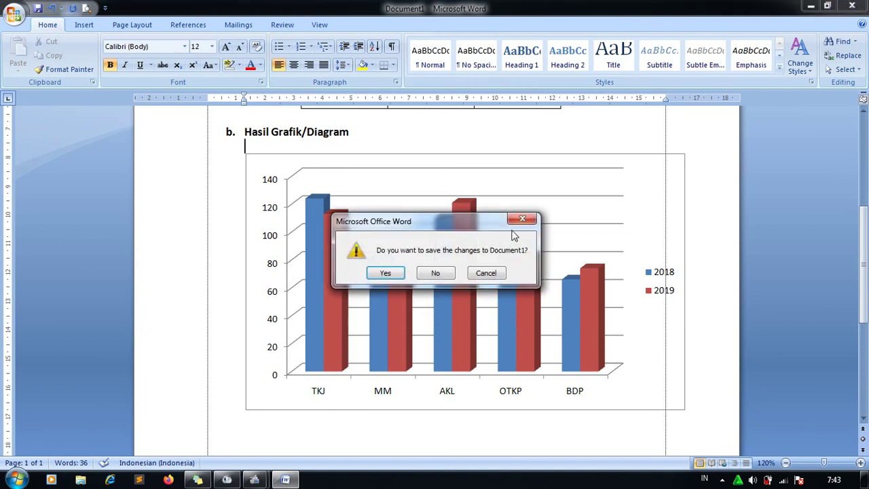
left_click(519, 224)
left_click(14, 13)
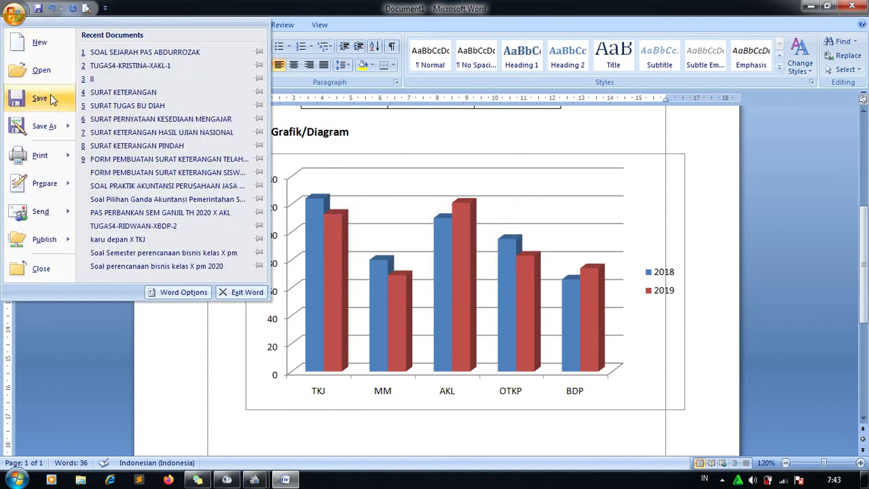
left_click(46, 123)
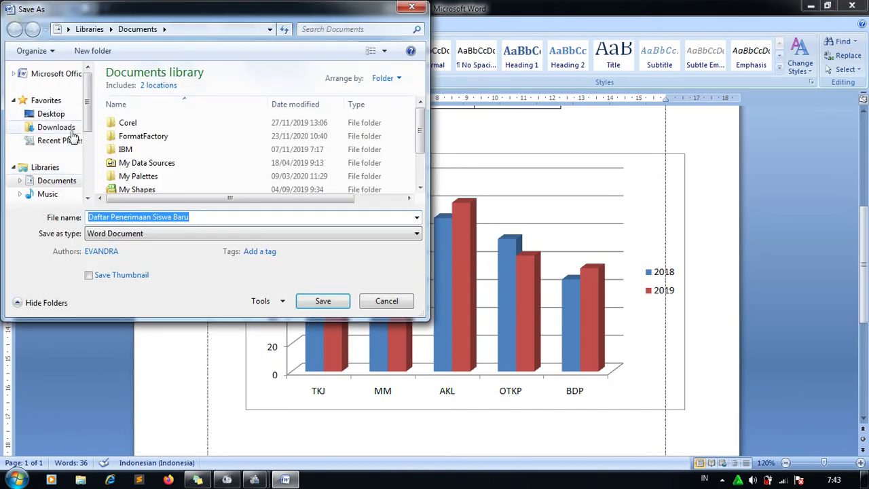
scroll(87, 123, "down", 5)
left_click(59, 162)
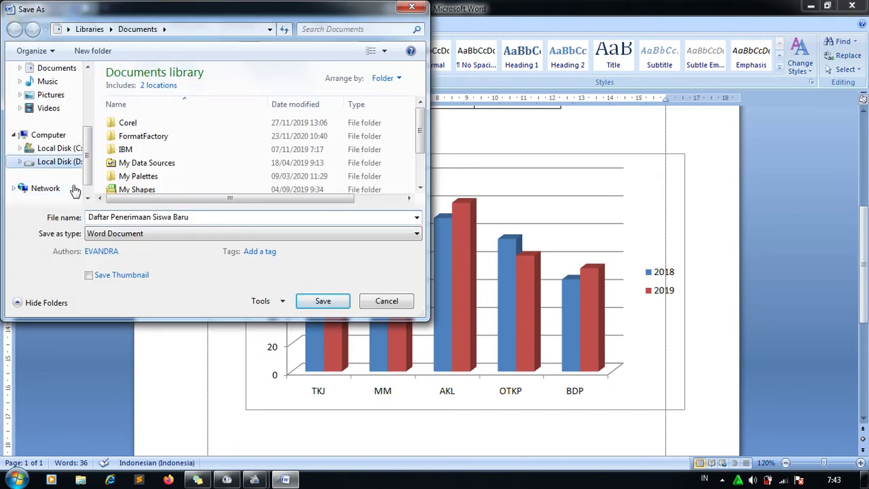
left_click(102, 216)
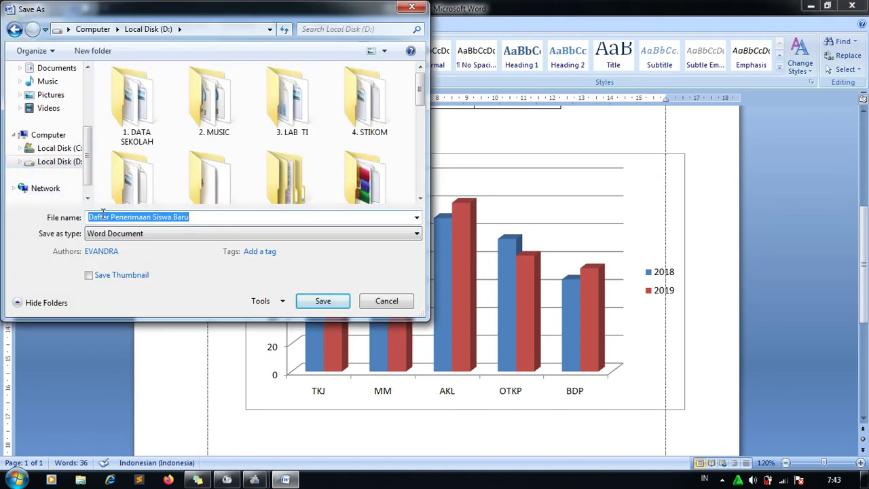
type("TUGAS 4 - NAMA ANDA - KELAS")
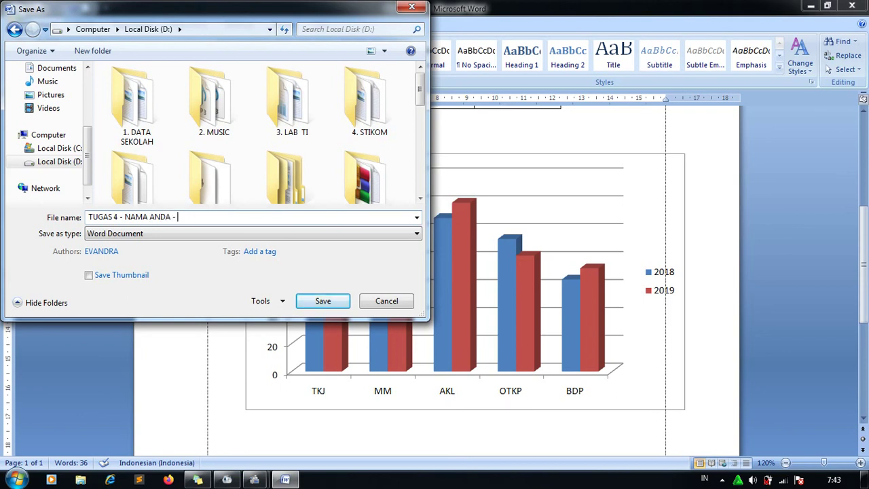
left_click(314, 302)
left_click(852, 6)
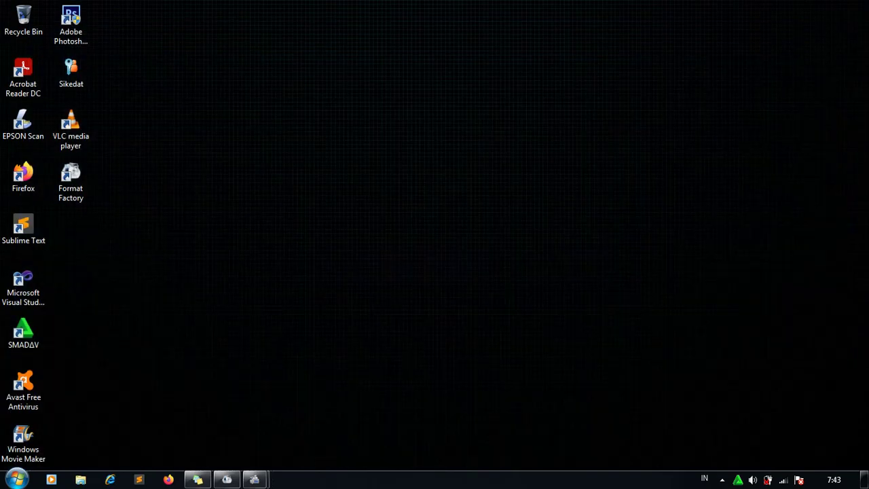